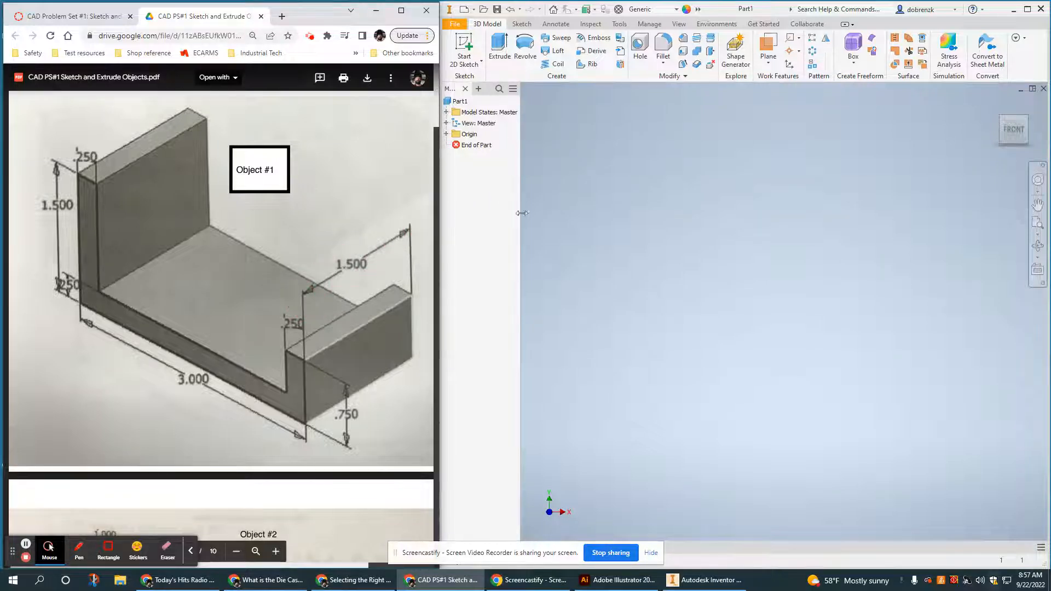
# - Start a new 2D sketch on the YZ plane, facing the right view
pyautogui.click(462, 47)
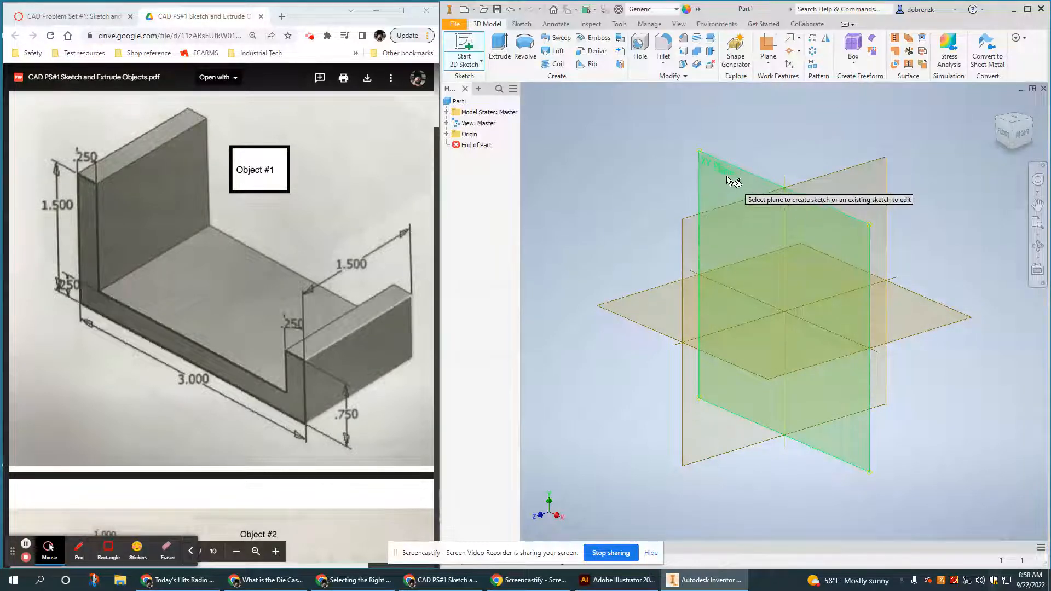
pyautogui.click(291, 358)
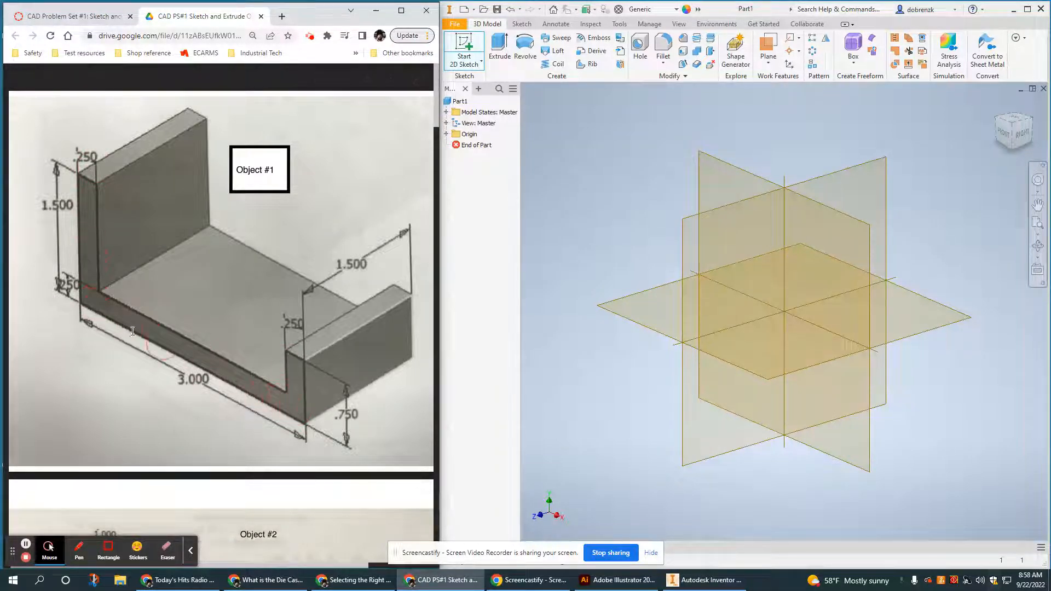
pyautogui.click(754, 268)
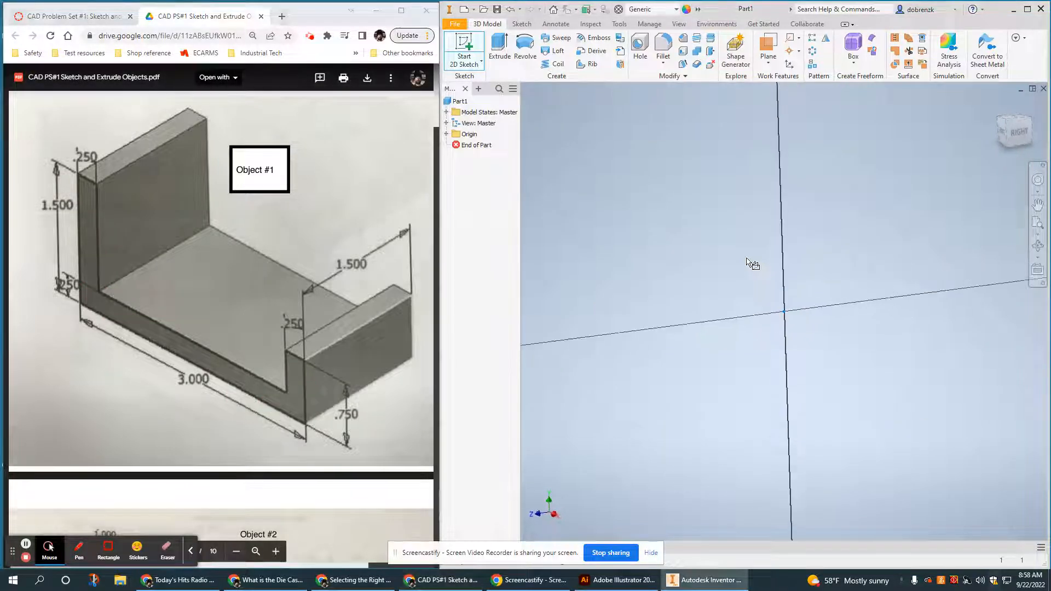
pyautogui.moveTo(782, 361)
pyautogui.mouseDown(button='middle')
pyautogui.moveTo(739, 369)
pyautogui.moveTo(741, 386)
pyautogui.mouseUp(button='middle')
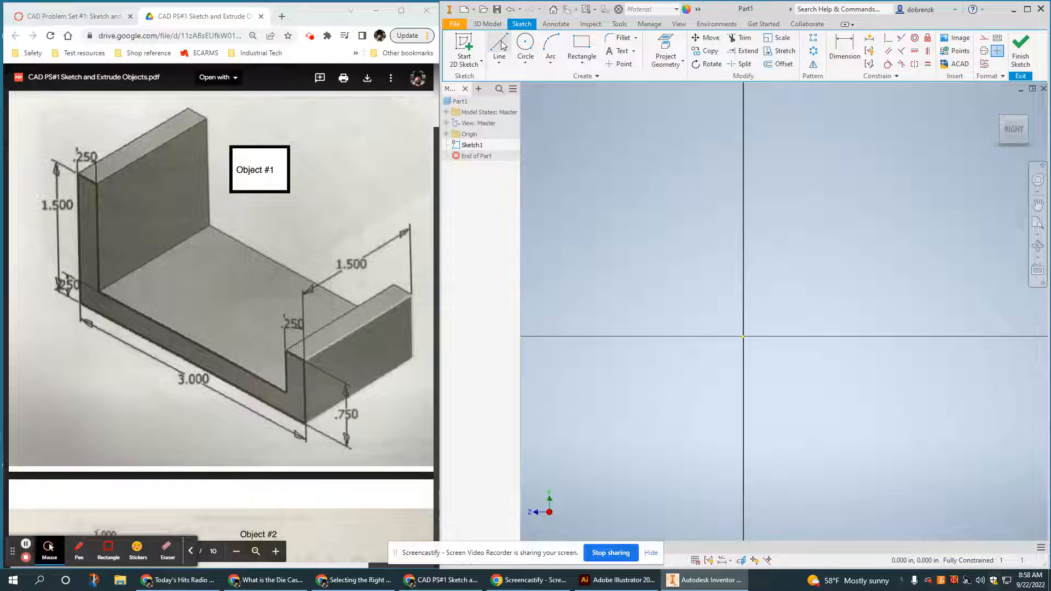
# - Sketch a closed U-shaped line profile about 0.64 in wide, with a sloped-top left leg about 0.55 in tall and a shorter right leg
pyautogui.moveTo(858, 424); pyautogui.dragTo(649, 467, button='middle')
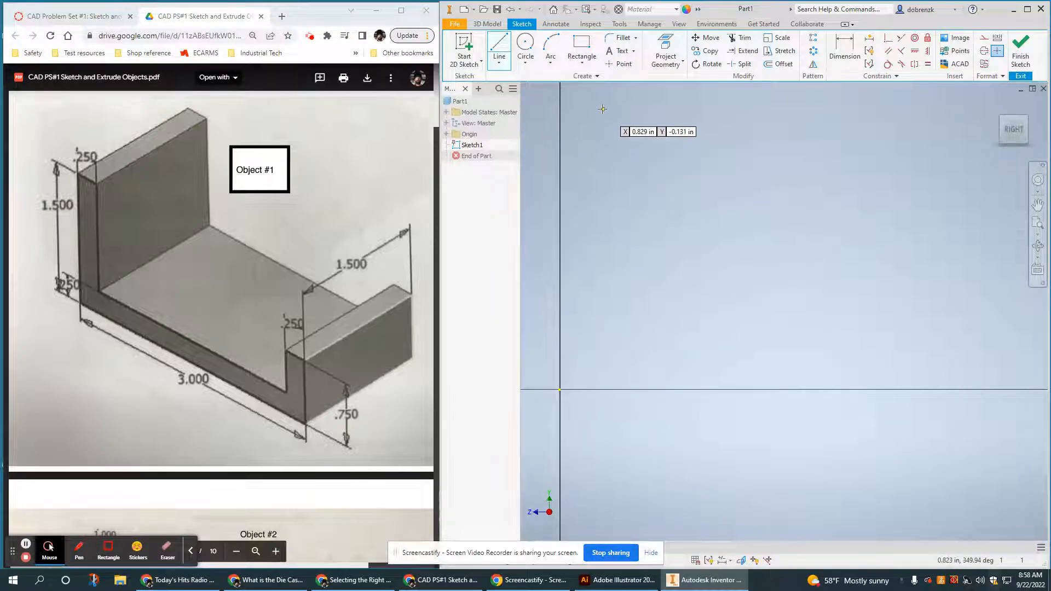
pyautogui.click(580, 135)
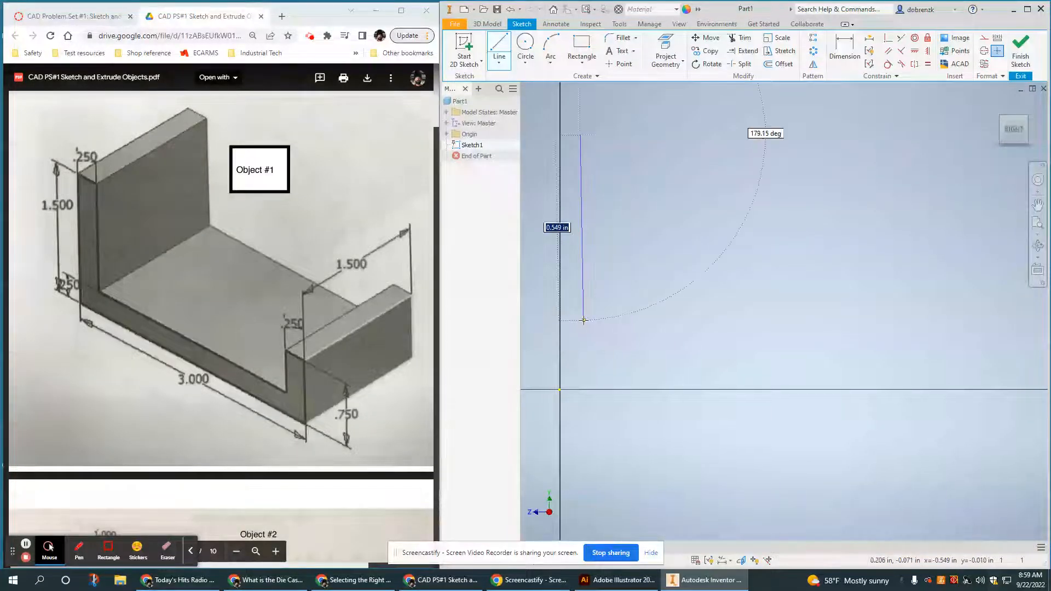
pyautogui.click(582, 320)
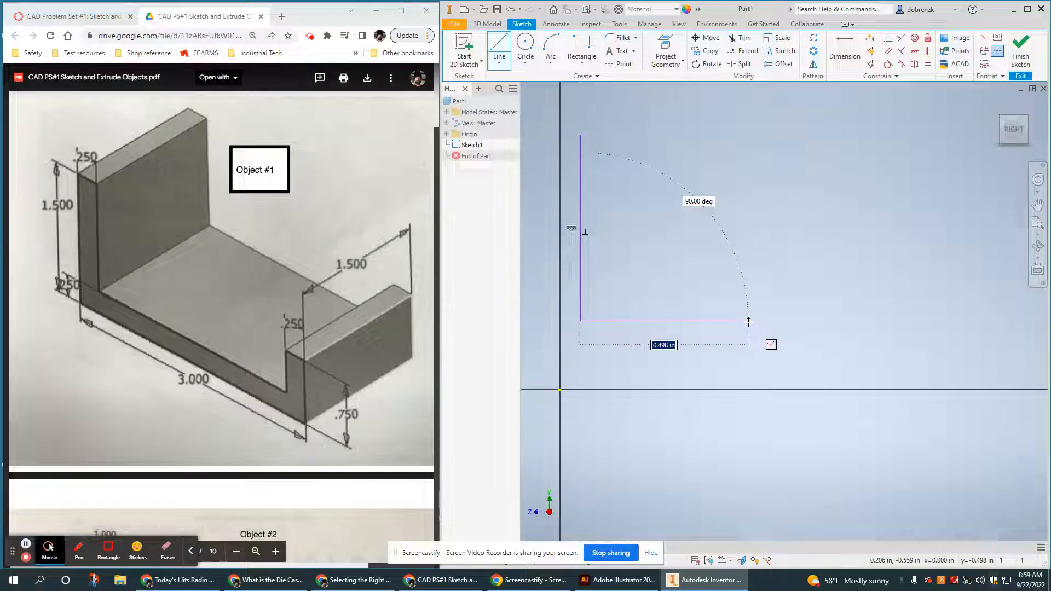
pyautogui.click(794, 320)
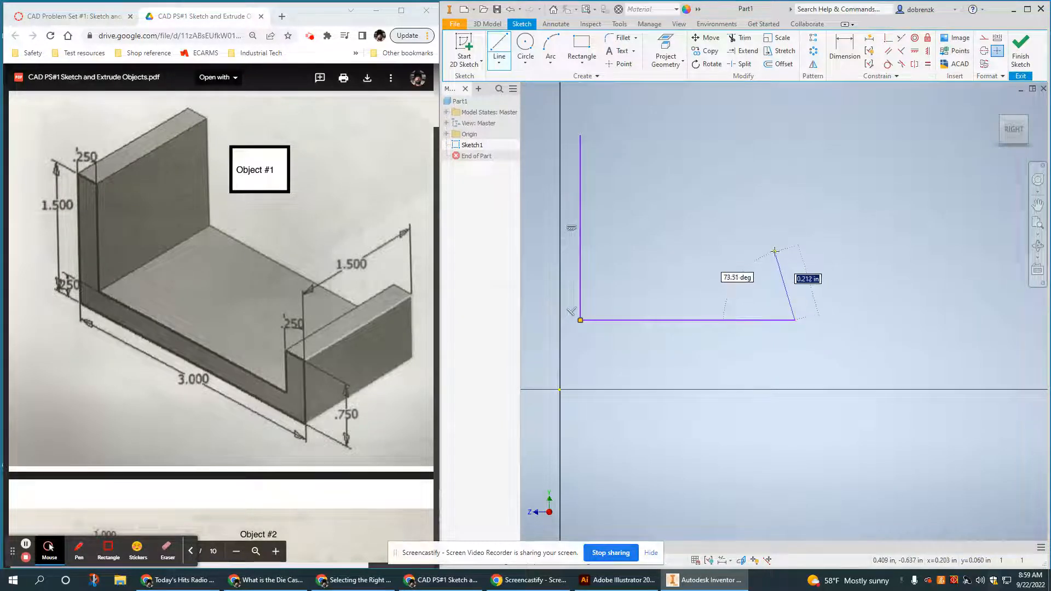
pyautogui.click(795, 233)
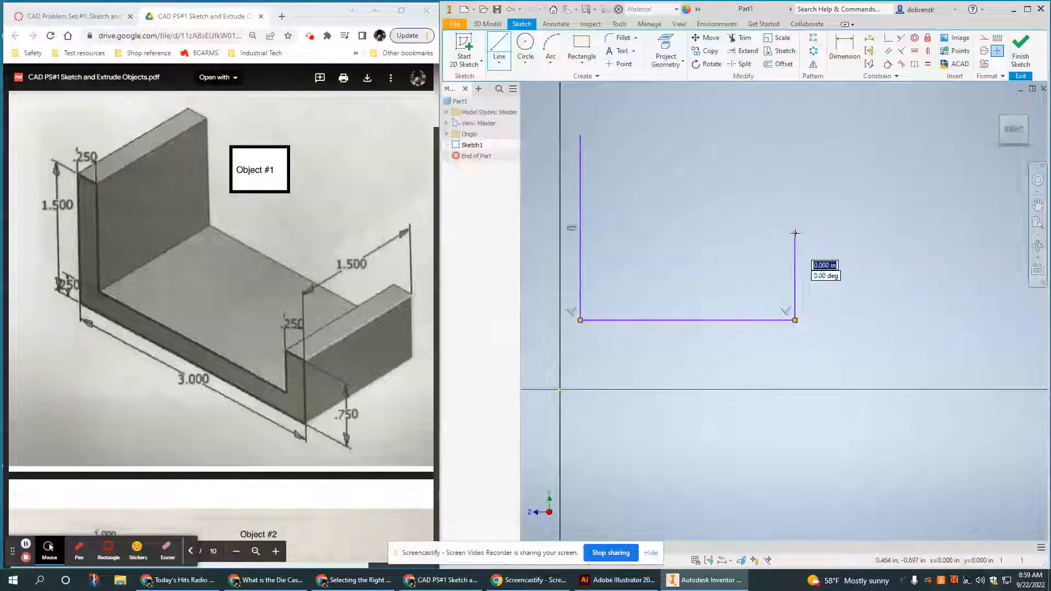
pyautogui.click(765, 232)
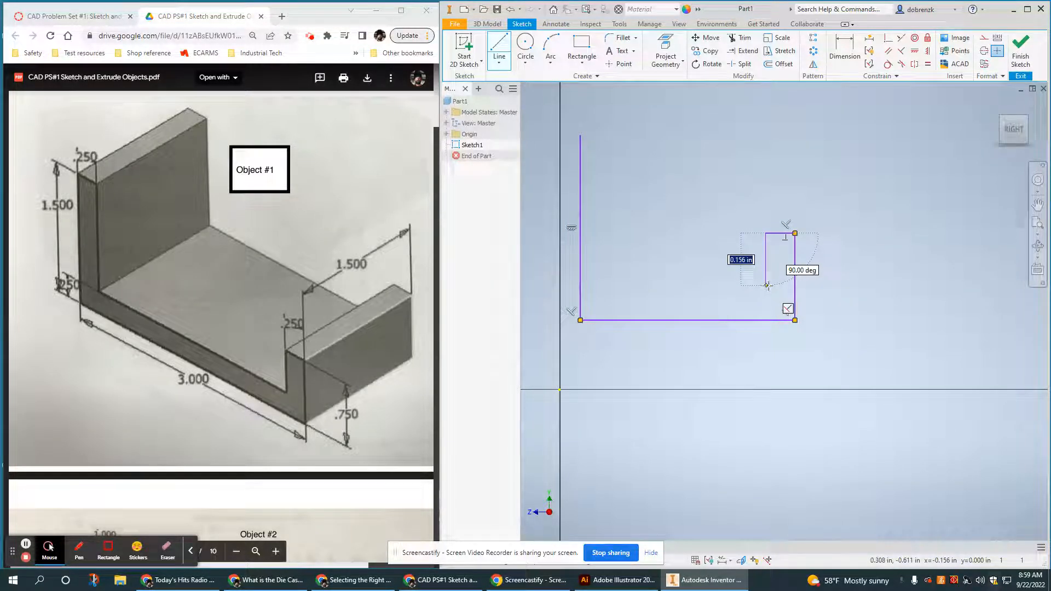
pyautogui.click(765, 285)
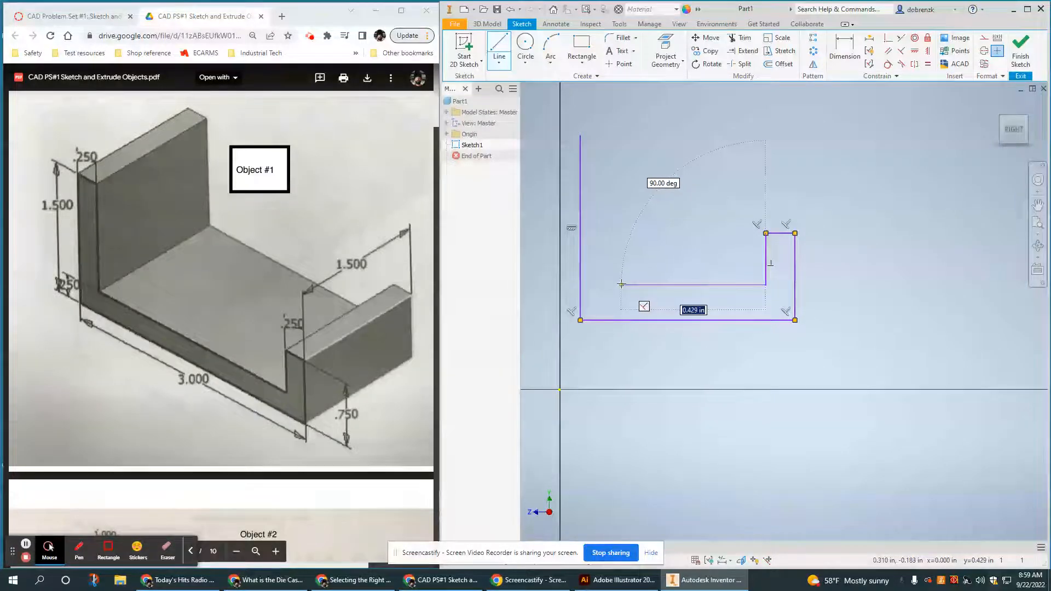
pyautogui.click(621, 284)
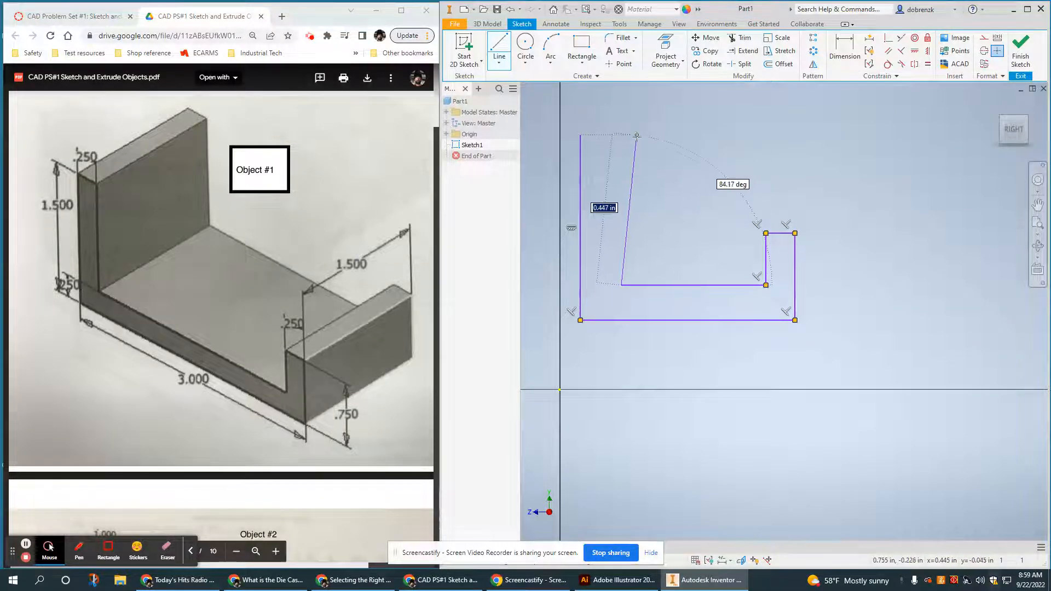
pyautogui.click(621, 154)
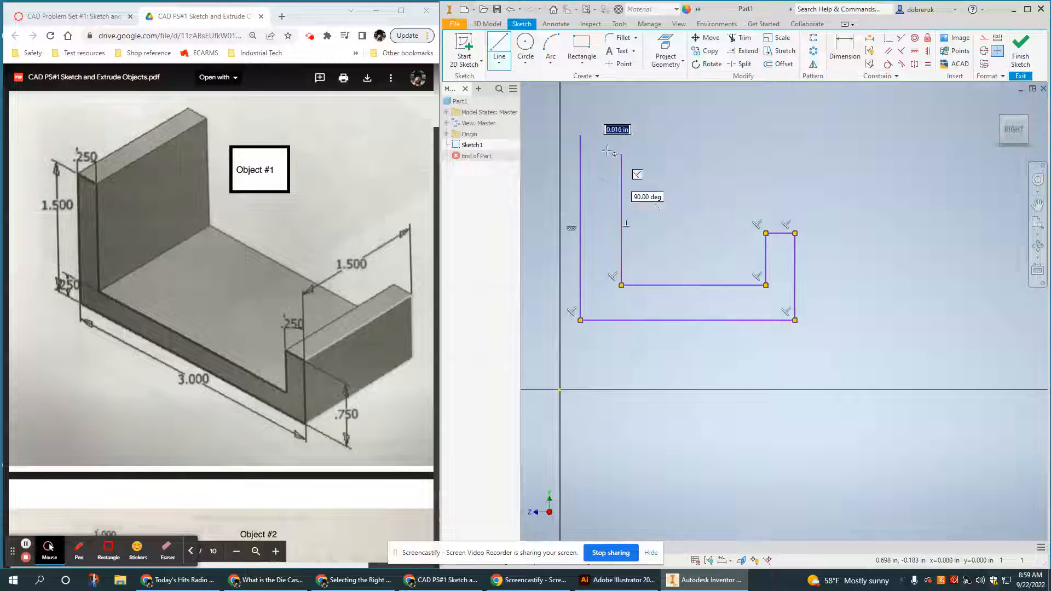
pyautogui.click(580, 135)
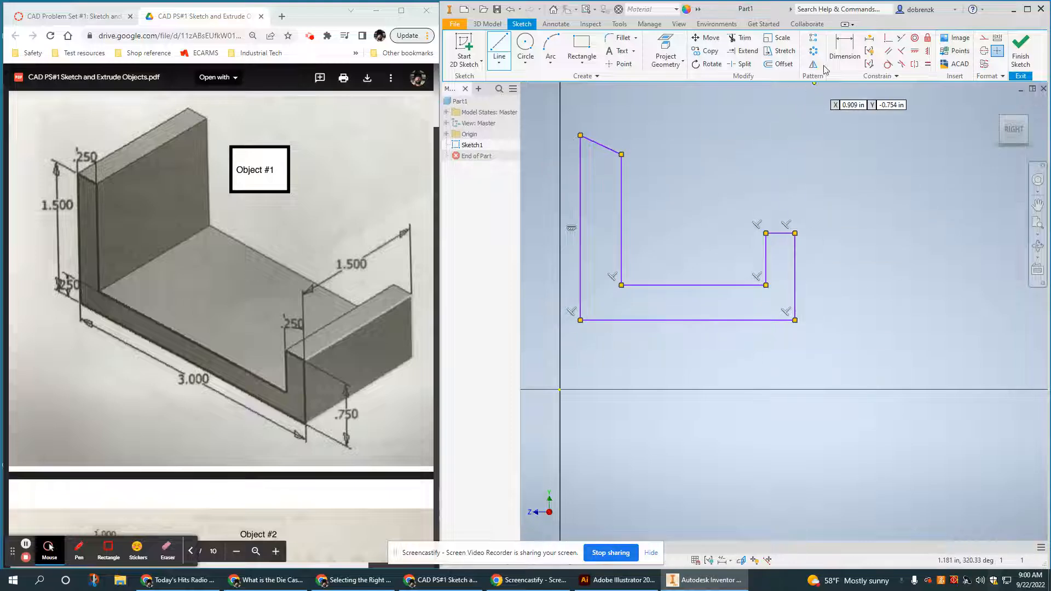
# - Dimension the overall width between the profile's outer vertical edges and set it to 3 in
pyautogui.click(845, 52)
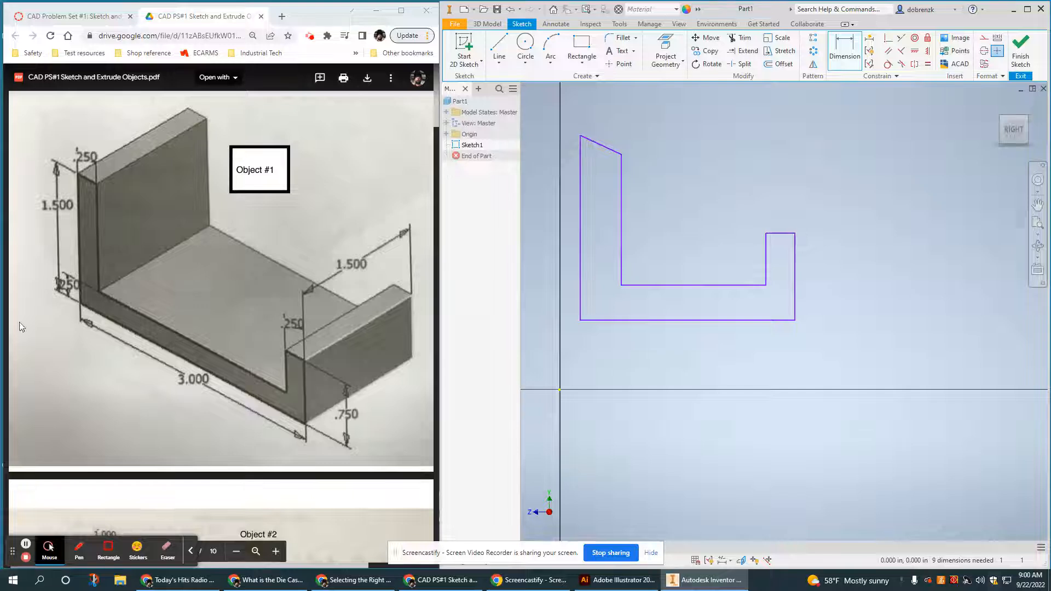
pyautogui.click(298, 436)
pyautogui.click(102, 324)
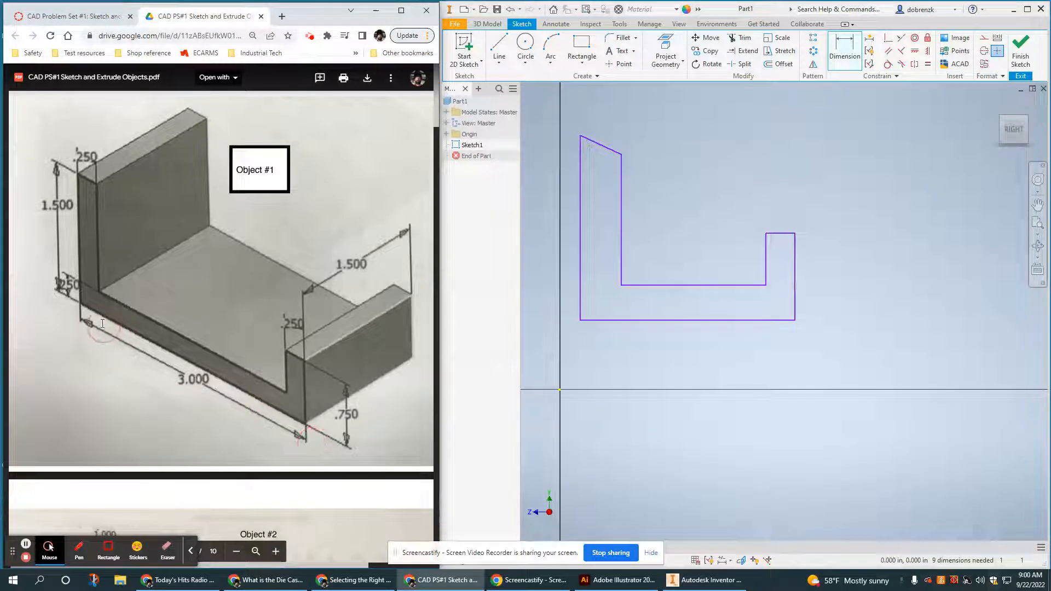
pyautogui.click(689, 321)
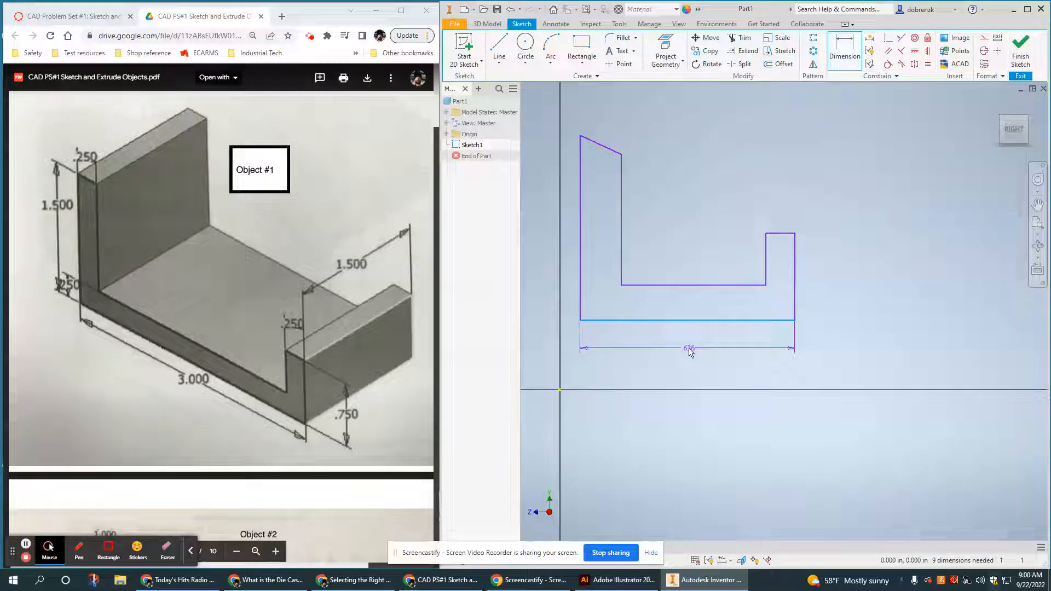
pyautogui.press('Escape')
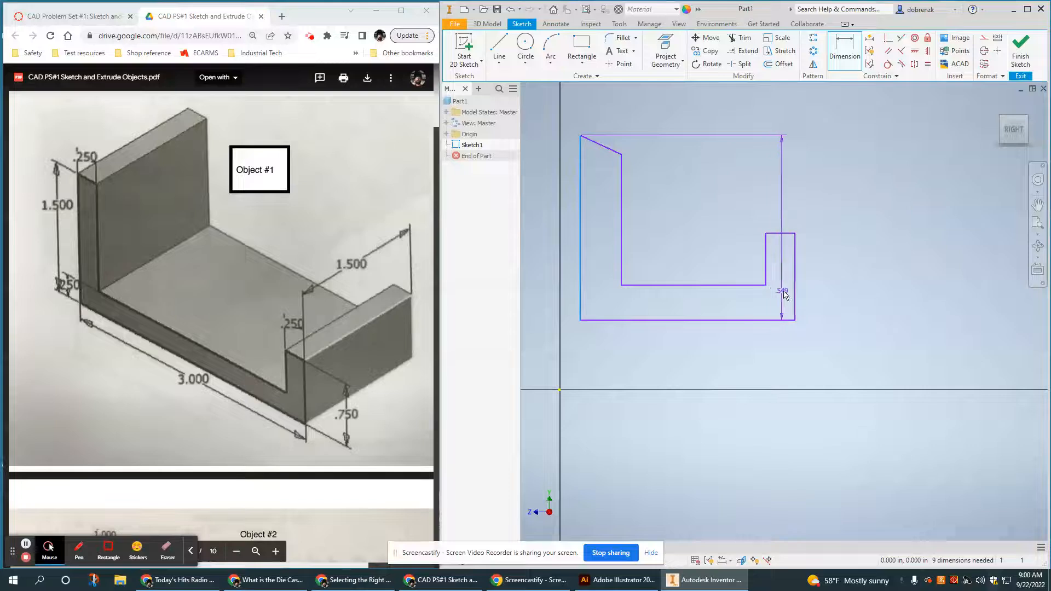
pyautogui.click(796, 298)
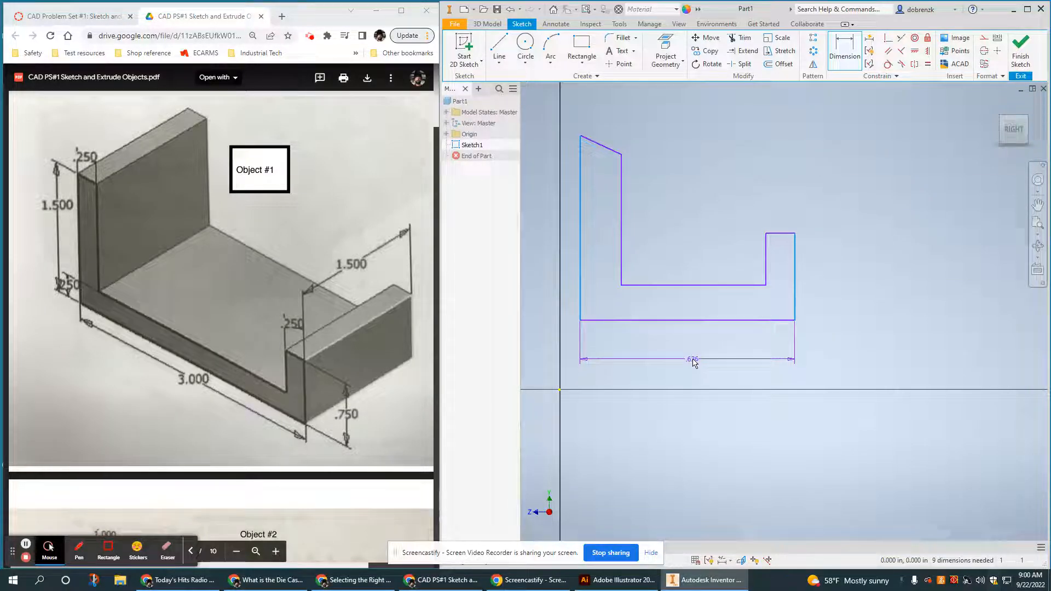
pyautogui.click(695, 353)
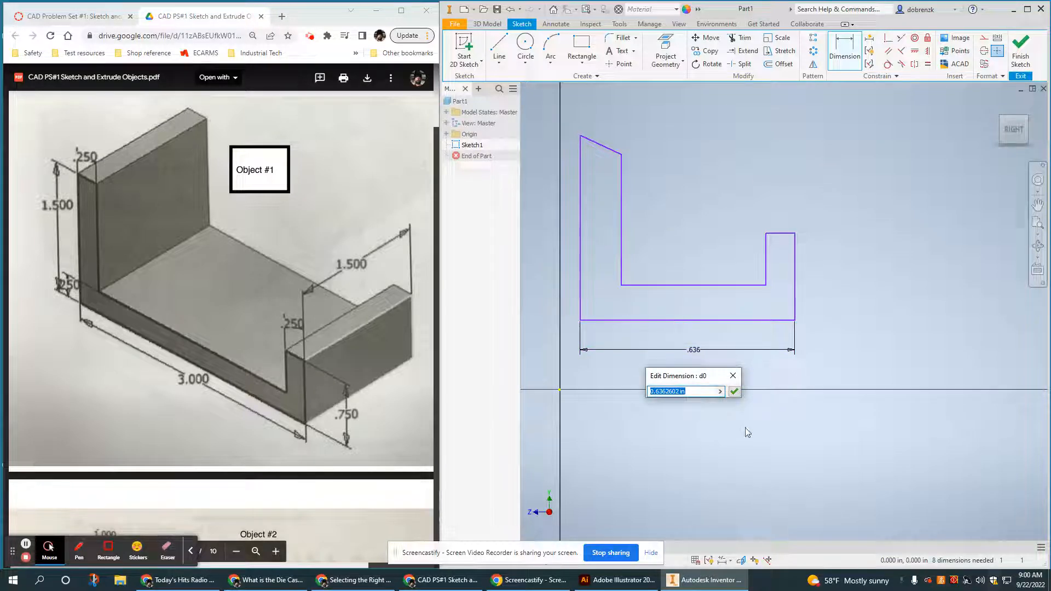
pyautogui.write('3')
pyautogui.press('Return')
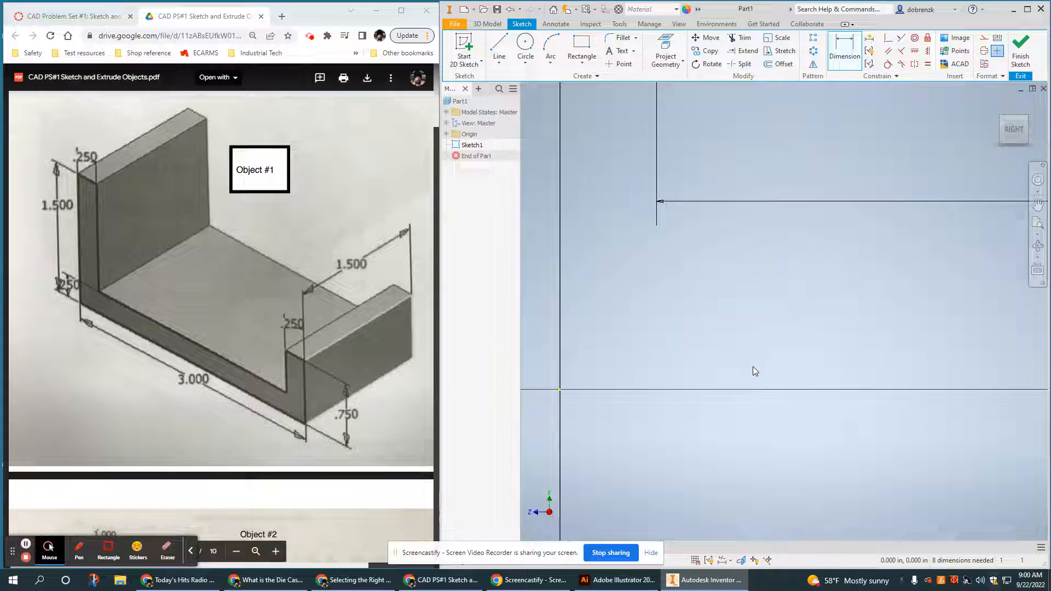
# - Dimension the outer edge of the profile's right leg and set its height to .75 in
pyautogui.scroll(-5, 751, 314)
pyautogui.moveTo(804, 356)
pyautogui.mouseDown(button='middle')
pyautogui.moveTo(720, 435)
pyautogui.moveTo(714, 476)
pyautogui.mouseUp(button='middle')
pyautogui.scroll(-3, 721, 372)
pyautogui.scroll(7, 721, 373)
pyautogui.scroll(-3, 721, 373)
pyautogui.scroll(-2, 727, 376)
pyautogui.scroll(3, 727, 377)
pyautogui.moveTo(726, 375); pyautogui.dragTo(690, 390, button='middle')
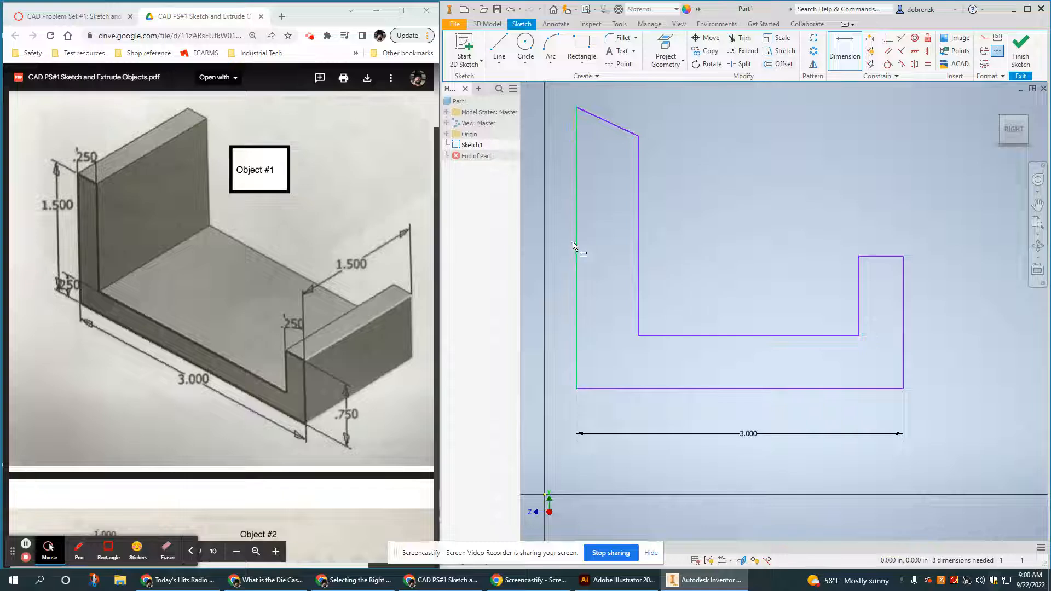
pyautogui.click(348, 399)
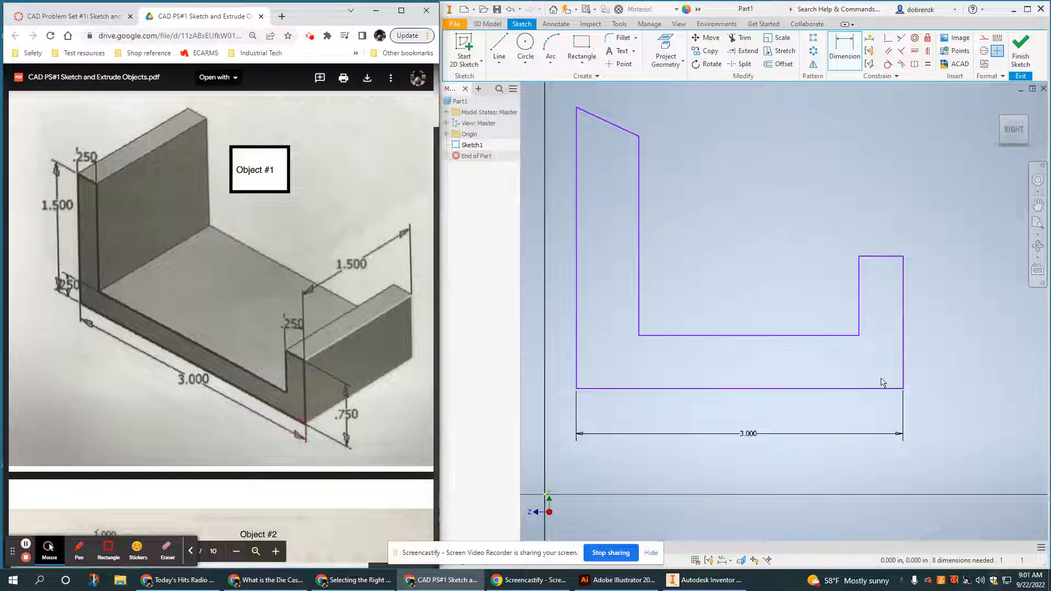
pyautogui.click(904, 291)
pyautogui.click(966, 314)
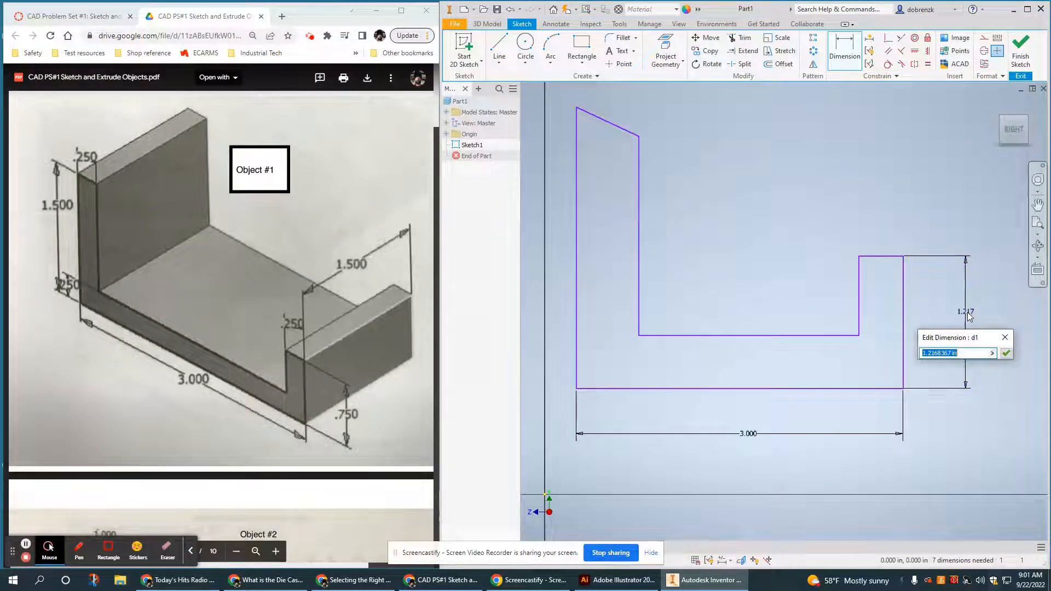
pyautogui.write('.75')
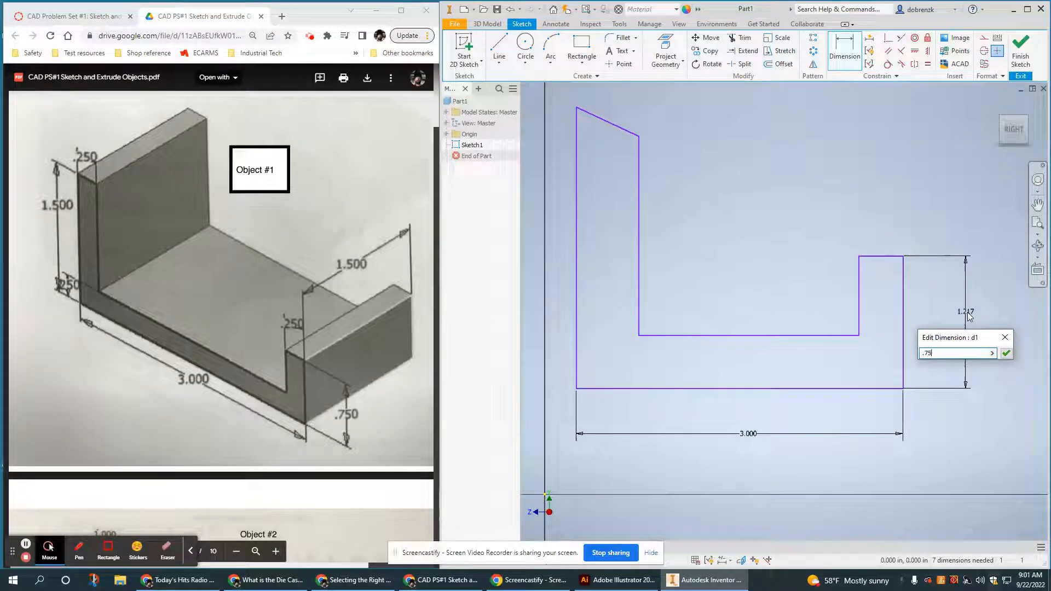
pyautogui.press('Return')
# - Dimension the outer edge of the profile's left leg and set its height to 1.5 in
pyautogui.moveTo(723, 284)
pyautogui.mouseDown(button='middle')
pyautogui.moveTo(819, 306)
pyautogui.moveTo(693, 250)
pyautogui.mouseUp(button='middle')
pyautogui.moveTo(650, 303)
pyautogui.mouseDown(button='middle')
pyautogui.moveTo(761, 336)
pyautogui.moveTo(753, 355)
pyautogui.mouseUp(button='middle')
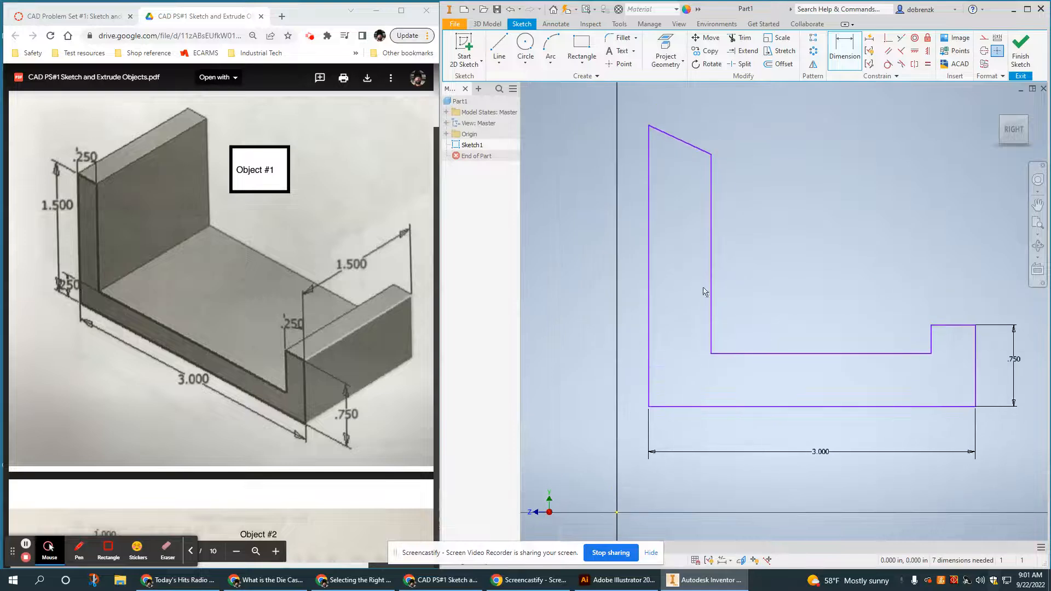
pyautogui.click(649, 258)
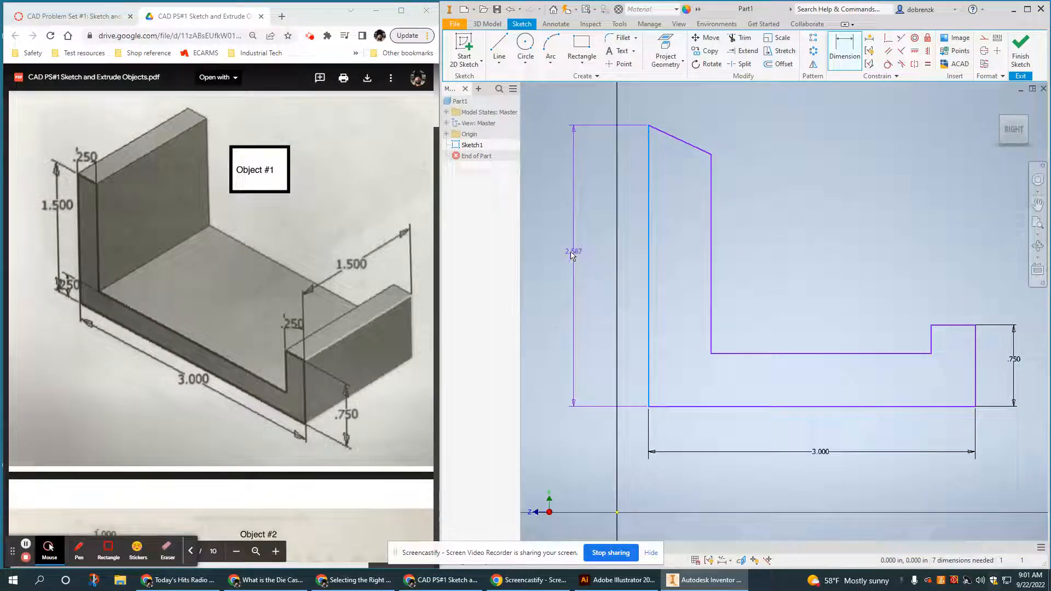
pyautogui.click(560, 253)
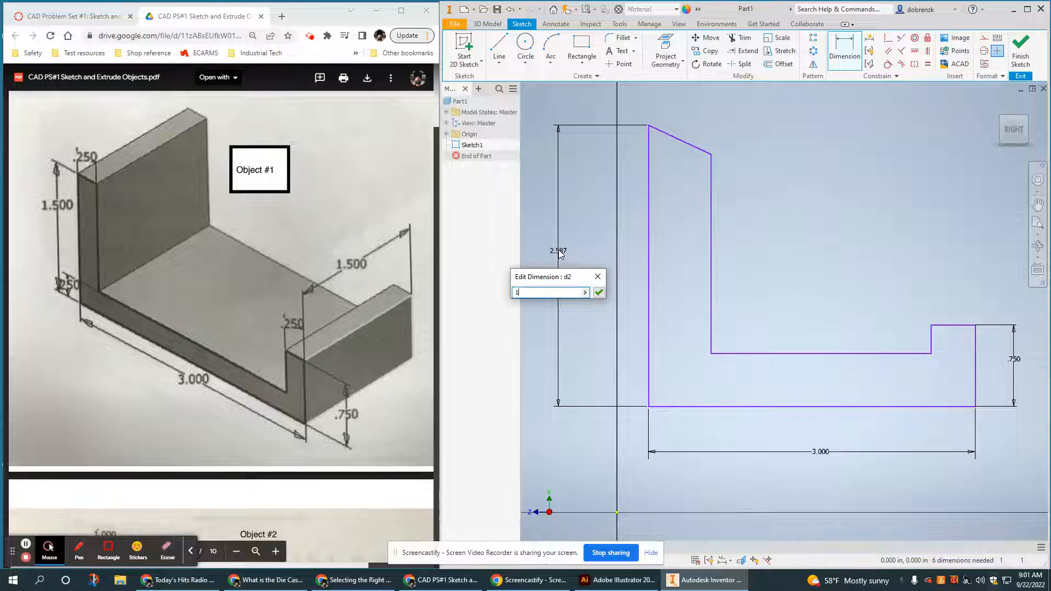
pyautogui.write('1.5')
pyautogui.press('Return')
# - Move the inner horizontal line above the base line and shift the left leg's inner edge outward to narrow the leg
pyautogui.moveTo(804, 440); pyautogui.dragTo(760, 375, button='middle')
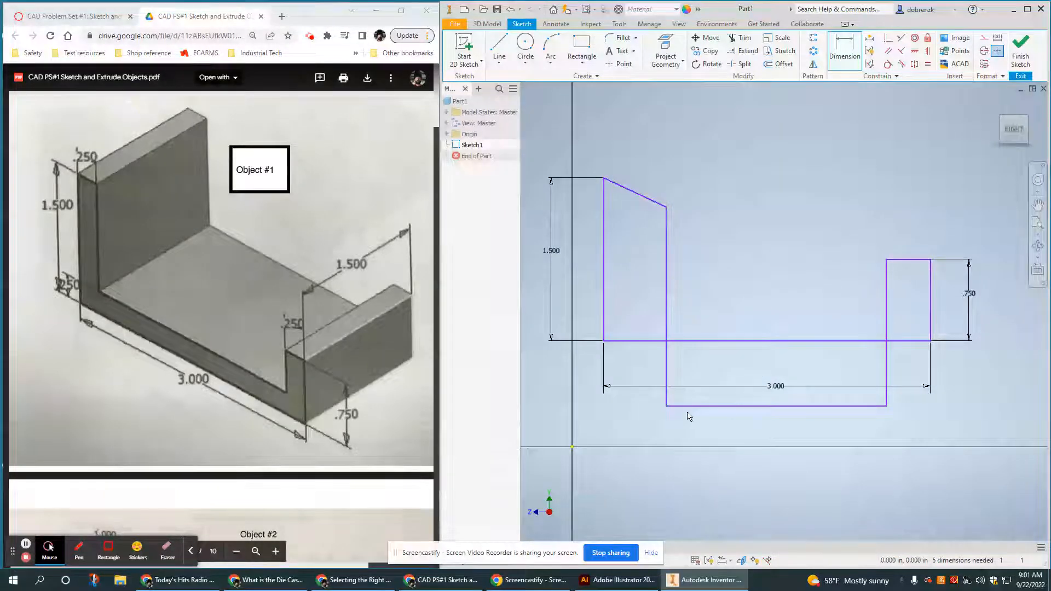
pyautogui.press('Escape')
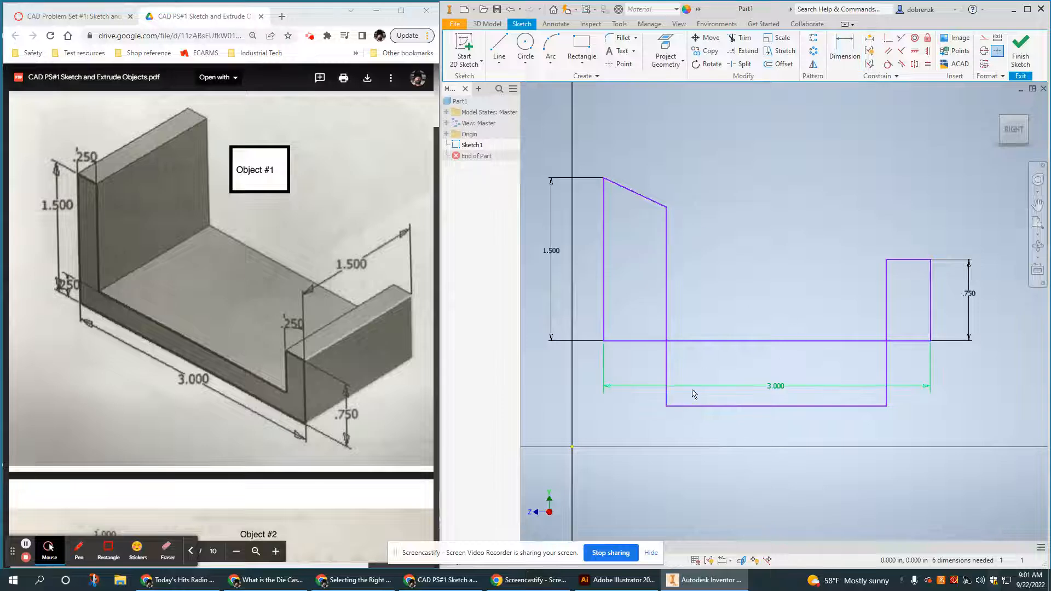
pyautogui.moveTo(695, 405); pyautogui.dragTo(712, 300)
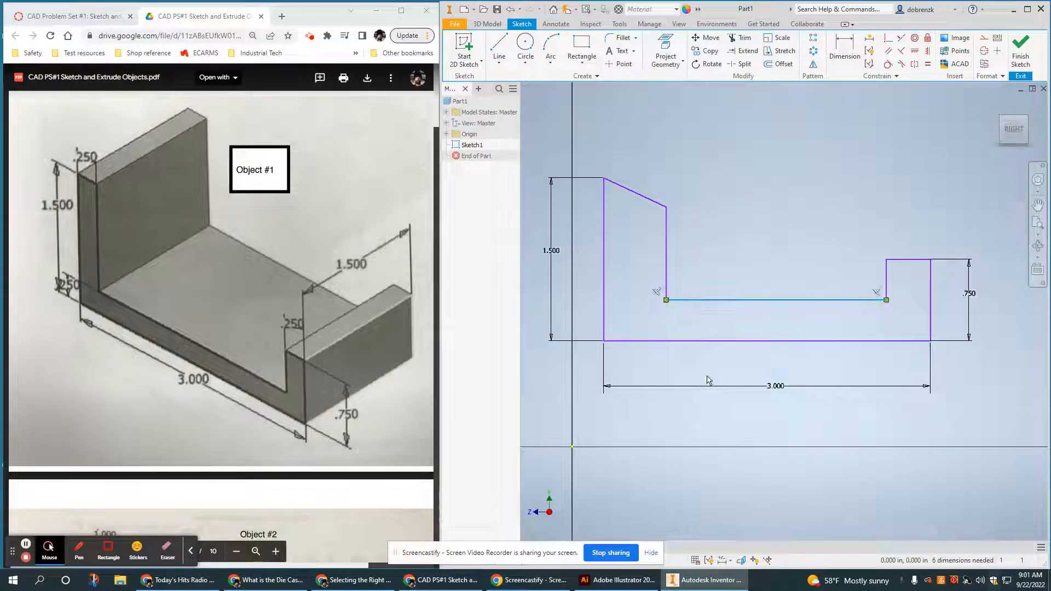
pyautogui.click(667, 265)
pyautogui.moveTo(666, 264)
pyautogui.mouseDown()
pyautogui.moveTo(654, 265)
pyautogui.moveTo(696, 267)
pyautogui.moveTo(591, 259)
pyautogui.moveTo(606, 262)
pyautogui.moveTo(600, 255)
pyautogui.mouseUp()
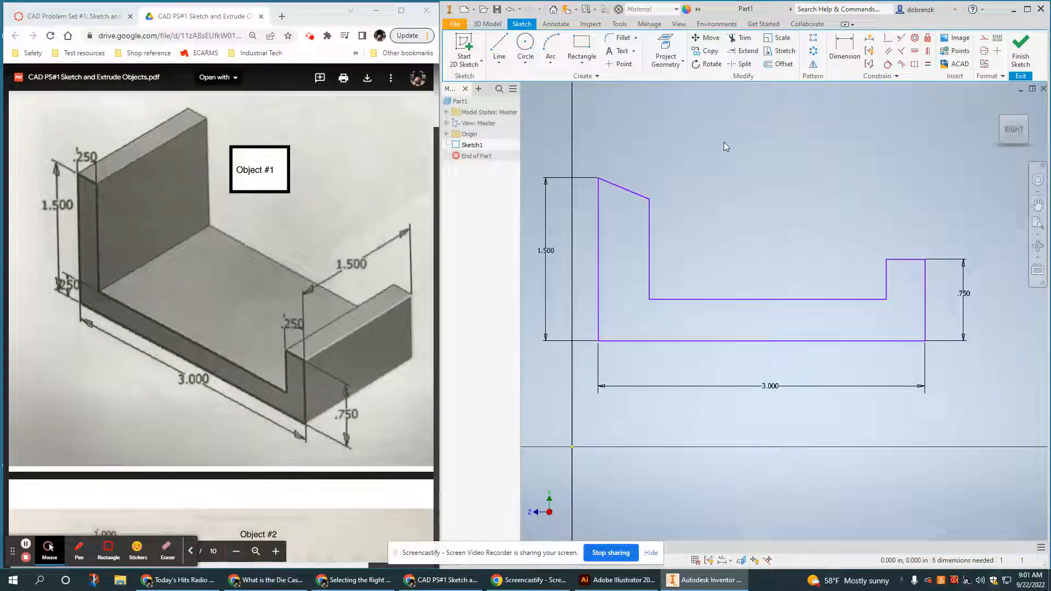
# - Dimension the gap between the inner horizontal line and the base line and set it to .25 in
pyautogui.press('d')
pyautogui.click(69, 274)
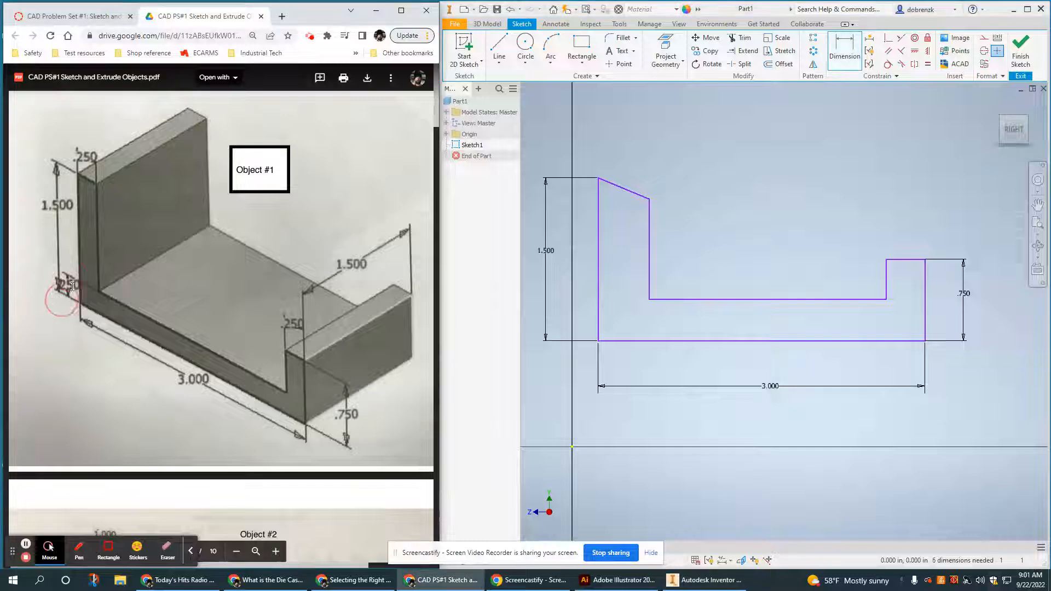
pyautogui.click(164, 327)
pyautogui.click(278, 371)
pyautogui.scroll(1, 692, 473)
pyautogui.moveTo(691, 471); pyautogui.dragTo(746, 475, button='middle')
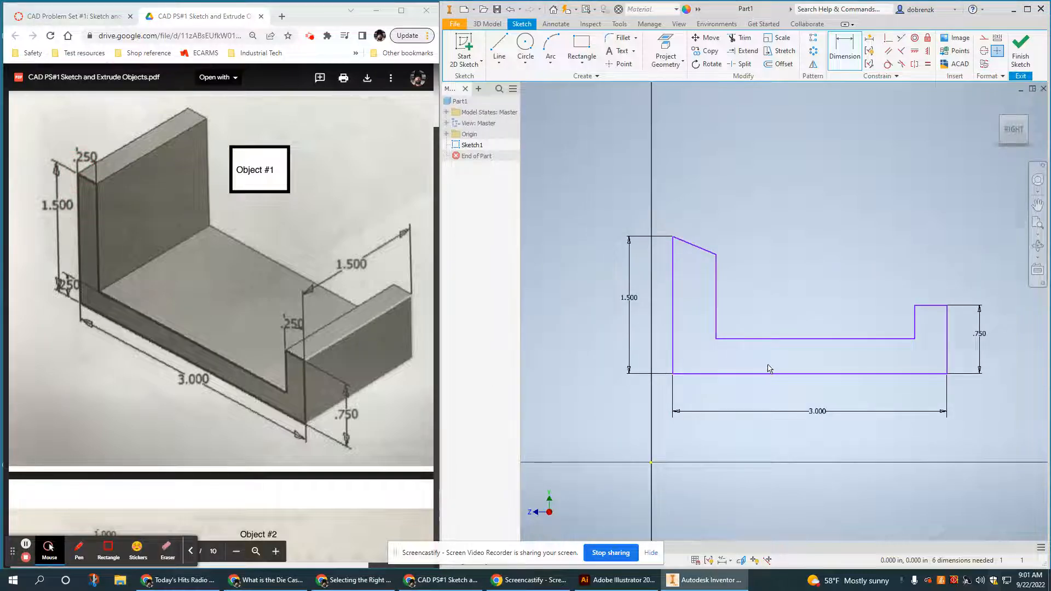
pyautogui.click(766, 338)
pyautogui.click(766, 374)
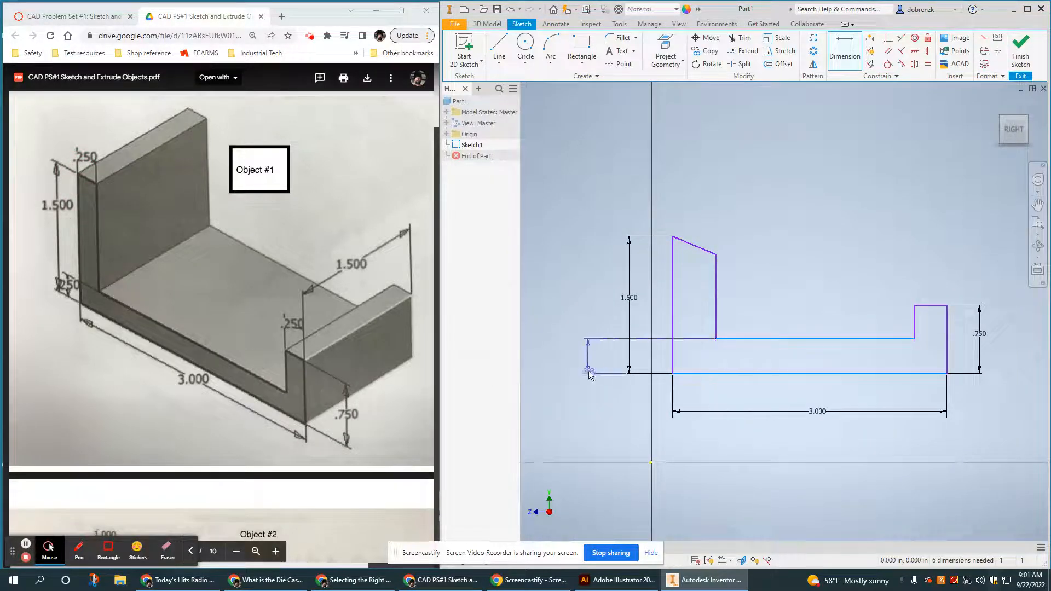
pyautogui.click(584, 357)
pyautogui.write('.25')
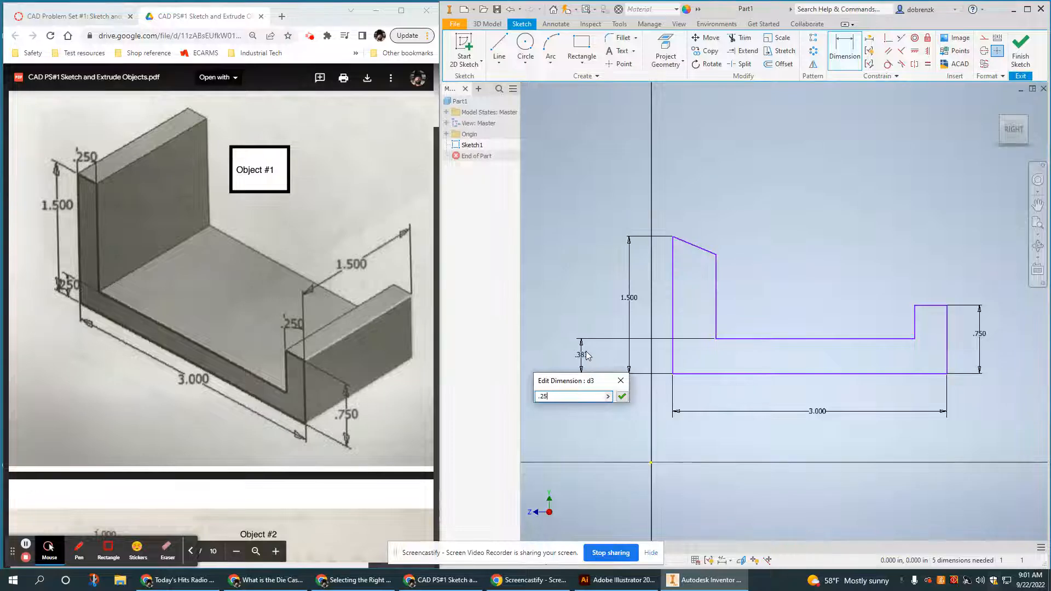
pyautogui.press('Return')
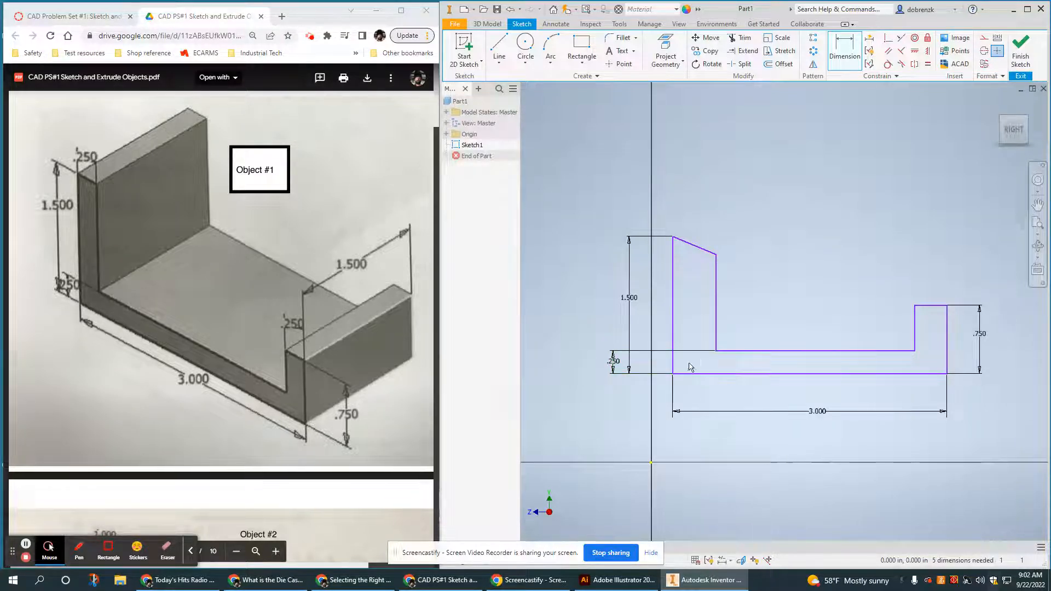
# - Dimension the left leg's thickness between its two vertical edges and set it to .25 in
pyautogui.click(715, 329)
pyautogui.click(673, 325)
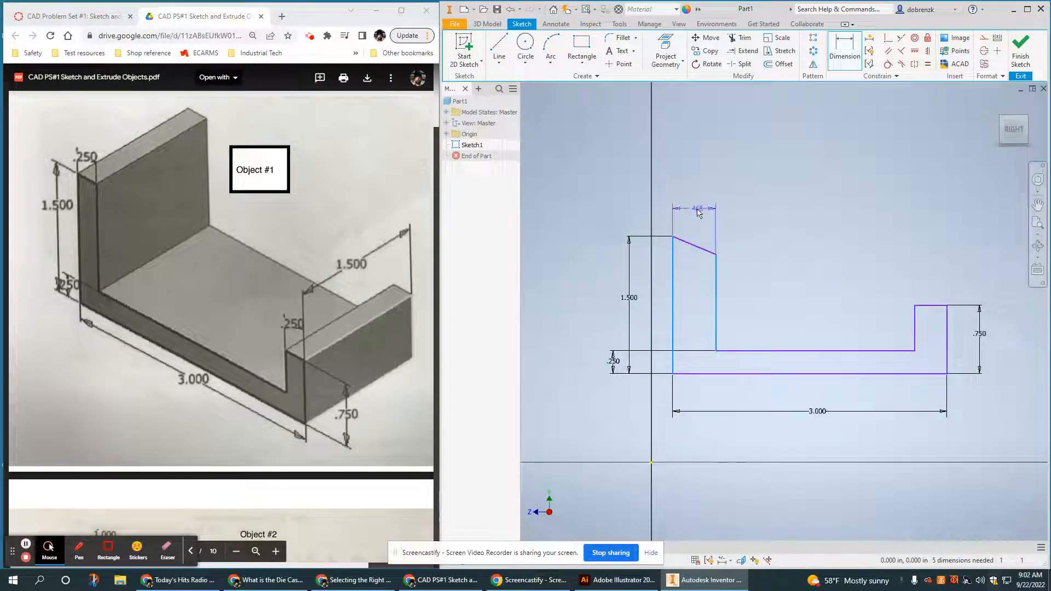
pyautogui.click(695, 211)
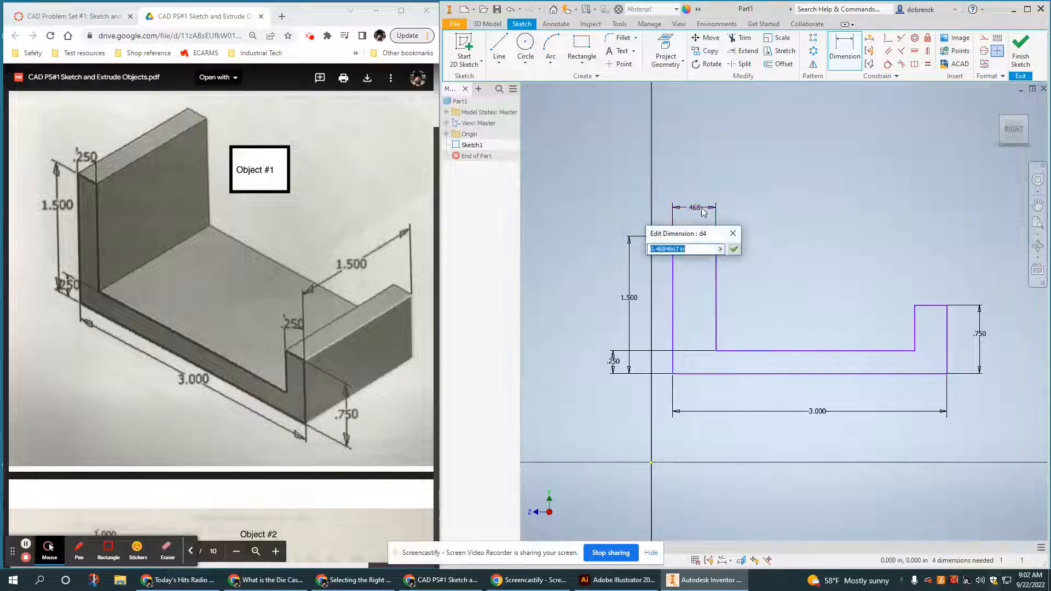
pyautogui.write('.25')
pyautogui.press('Return')
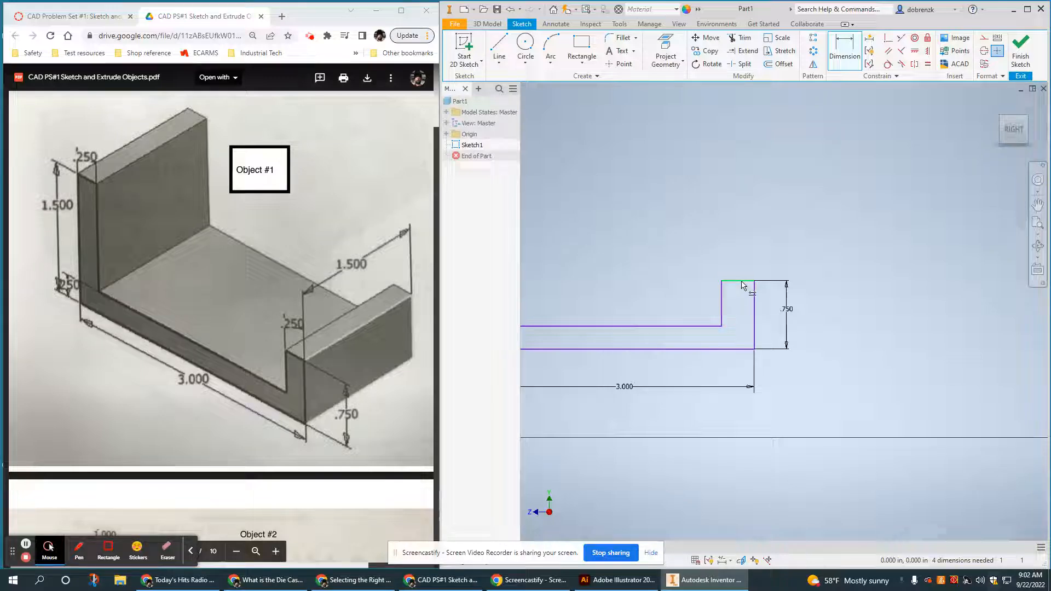
# - Dimension the width of the right leg's top edge, set it to .25 in, and end dimensioning
pyautogui.click(751, 300)
pyautogui.click(745, 259)
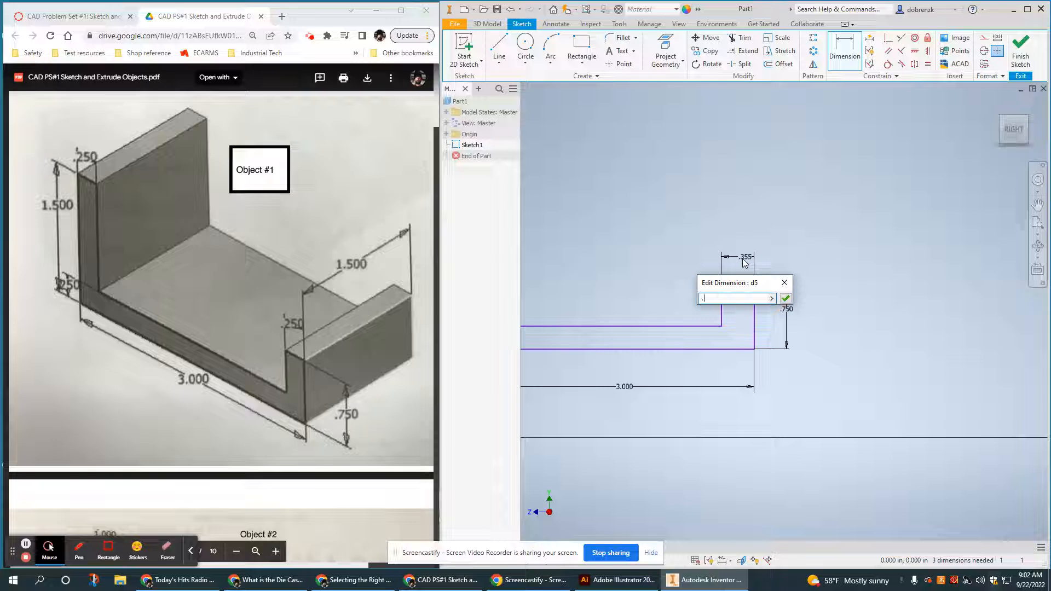
pyautogui.write('.25')
pyautogui.press('Return')
pyautogui.moveTo(632, 261); pyautogui.dragTo(759, 265, button='middle')
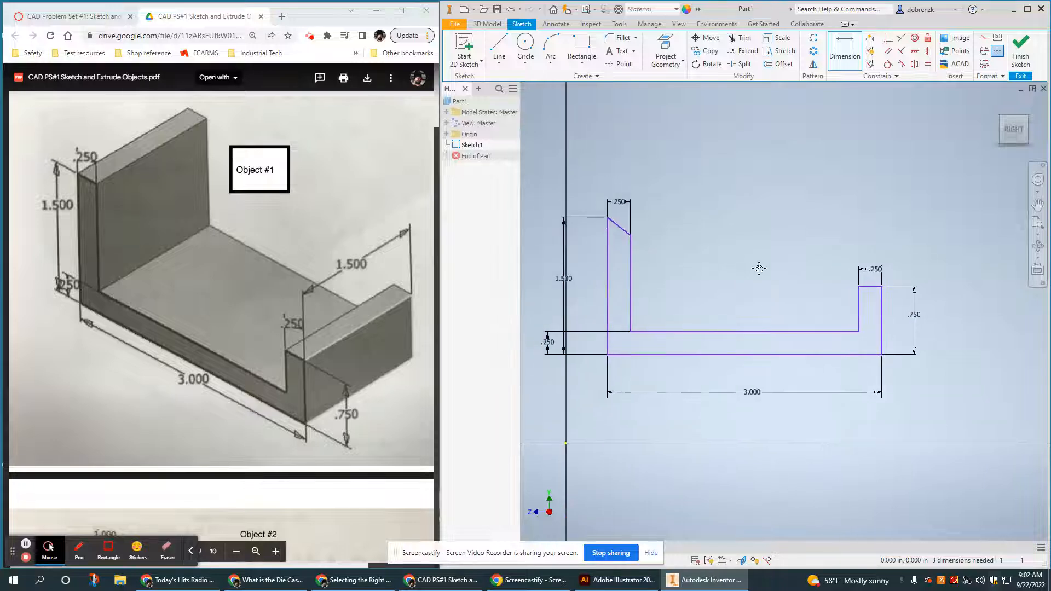
pyautogui.moveTo(841, 319); pyautogui.dragTo(821, 299, button='middle')
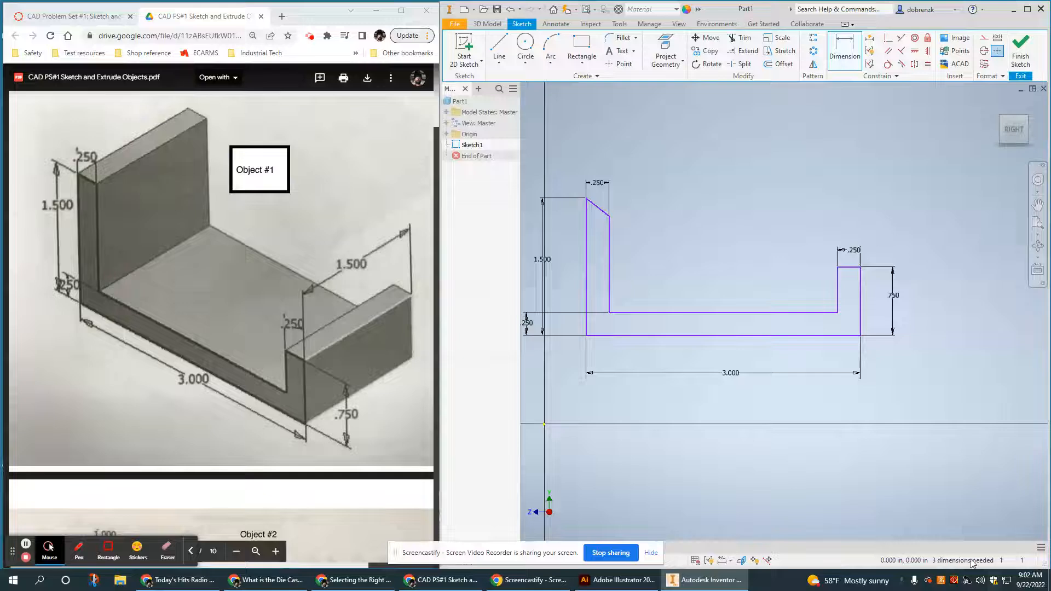
pyautogui.moveTo(584, 230); pyautogui.dragTo(634, 232, button='middle')
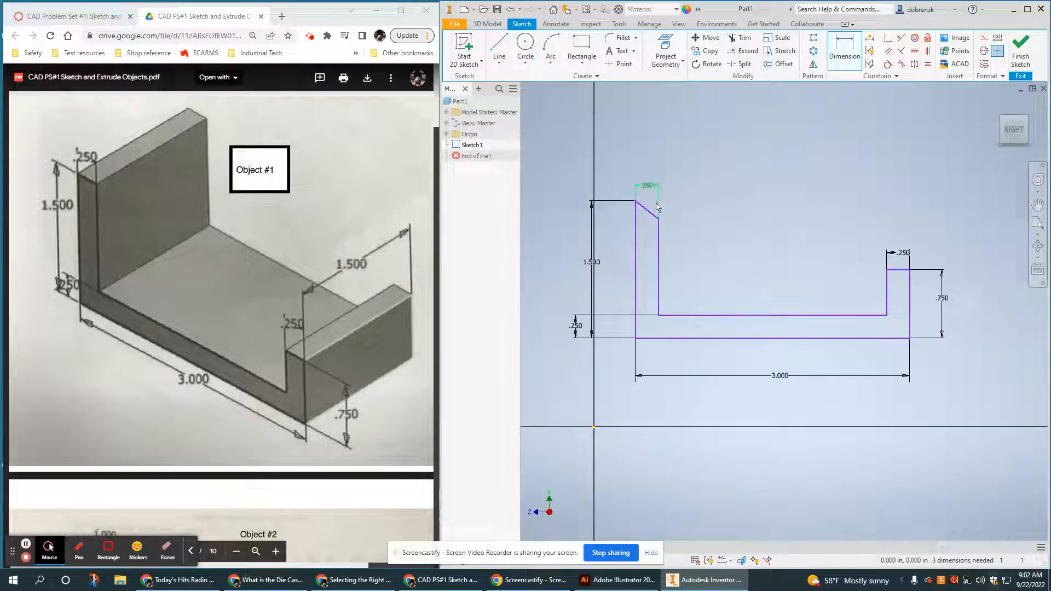
pyautogui.rightClick(715, 169)
pyautogui.click(747, 169)
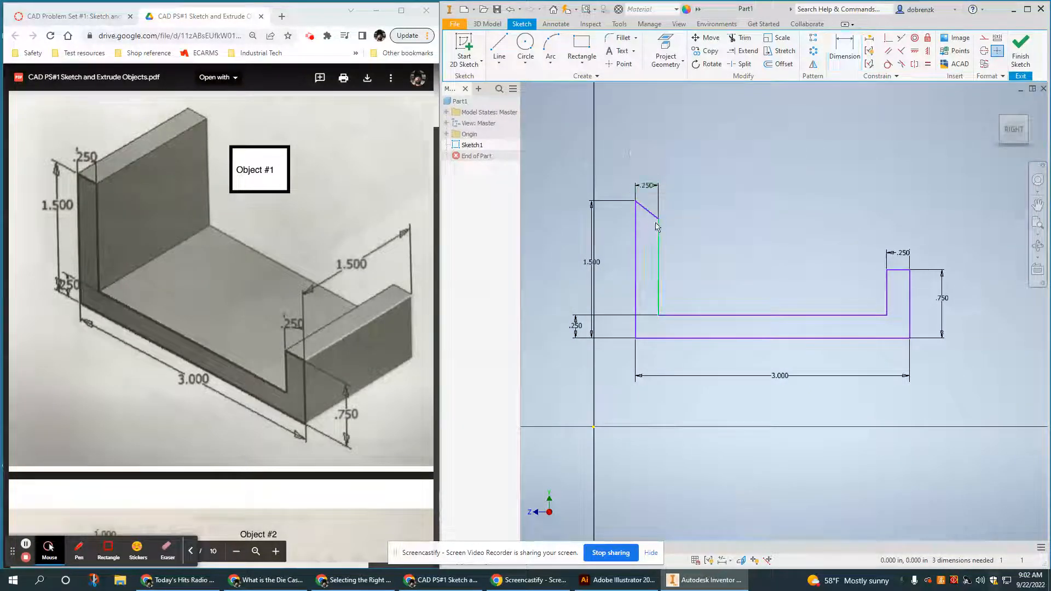
# - Apply a perpendicular constraint between the left leg's slanted top line and its inner vertical edge
pyautogui.moveTo(657, 220)
pyautogui.mouseDown()
pyautogui.moveTo(660, 167)
pyautogui.moveTo(658, 234)
pyautogui.moveTo(667, 173)
pyautogui.moveTo(675, 218)
pyautogui.mouseUp()
pyautogui.click(83, 176)
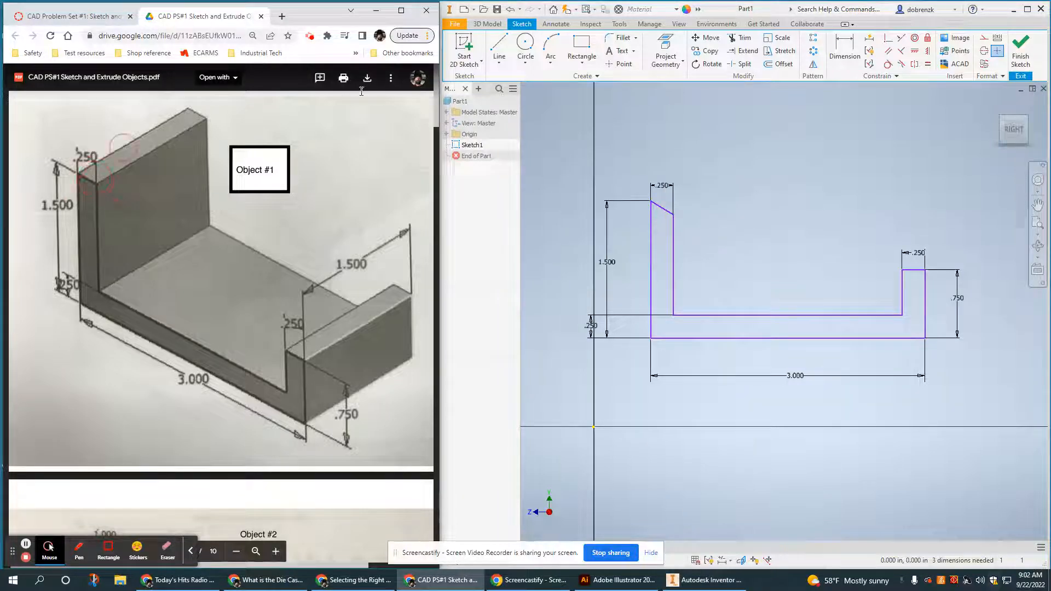
pyautogui.click(902, 53)
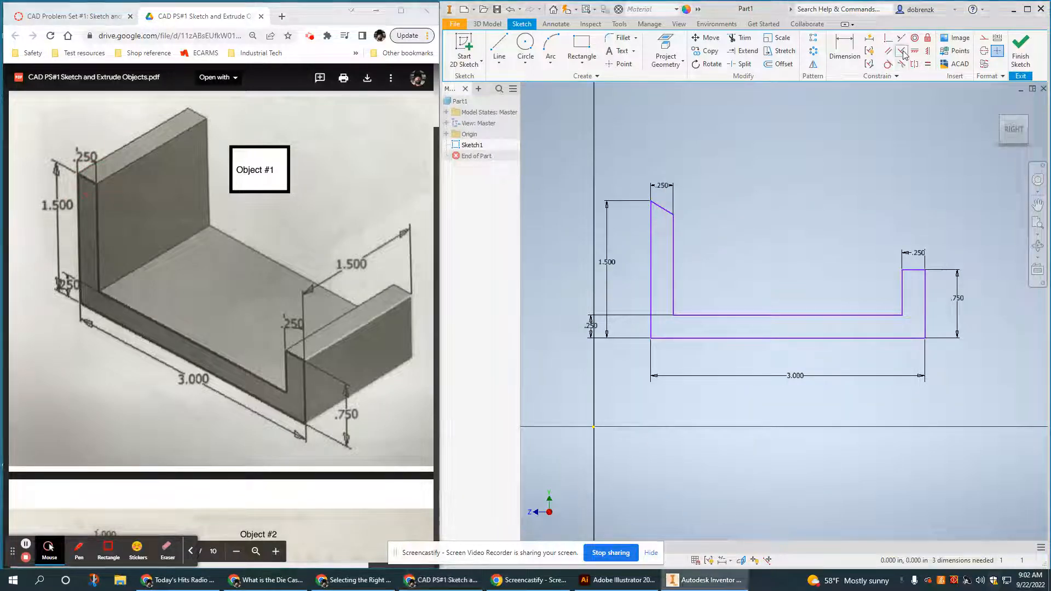
pyautogui.click(673, 226)
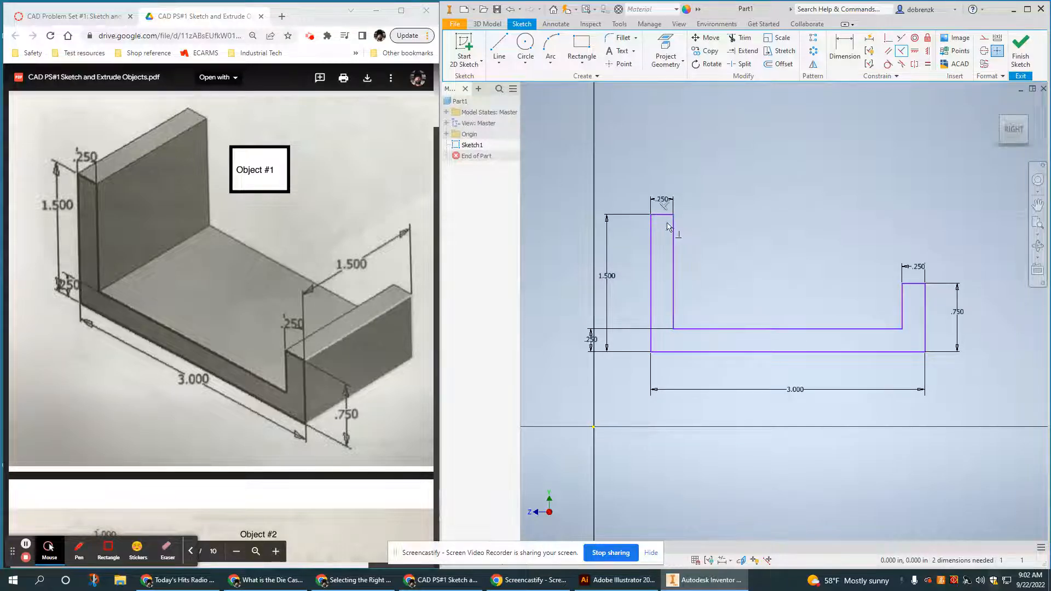
pyautogui.rightClick(808, 184)
pyautogui.click(864, 189)
pyautogui.moveTo(856, 329); pyautogui.dragTo(854, 286, button='middle')
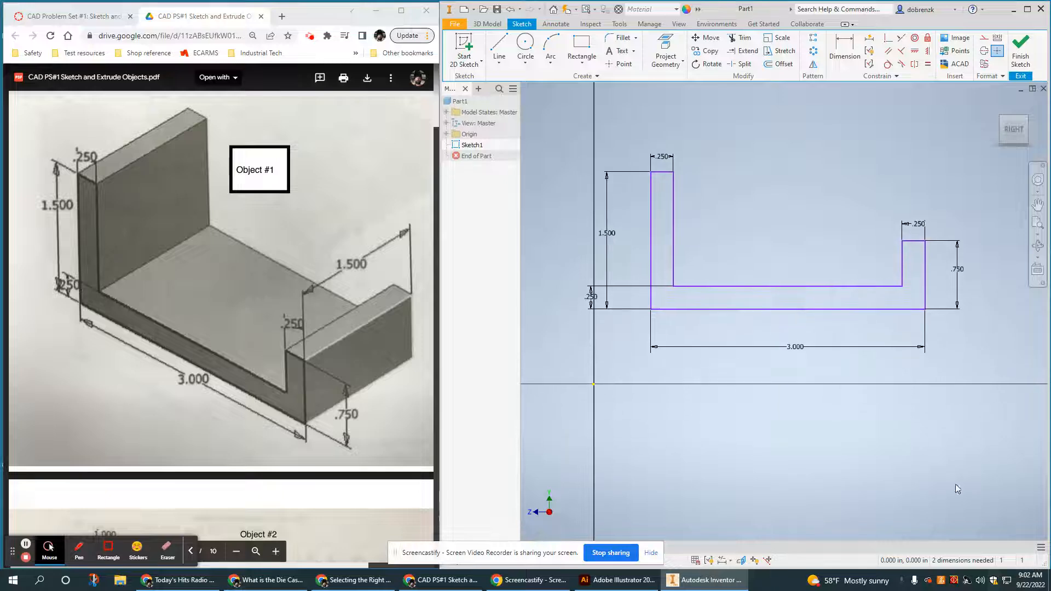
# - Test the profile's freedom by moving its edges and corners, try snapping its lower-left corner to the origin, and undo that snap
pyautogui.moveTo(708, 286); pyautogui.dragTo(716, 220)
pyautogui.moveTo(724, 243); pyautogui.dragTo(728, 290, button='middle')
pyautogui.moveTo(657, 202); pyautogui.dragTo(691, 224)
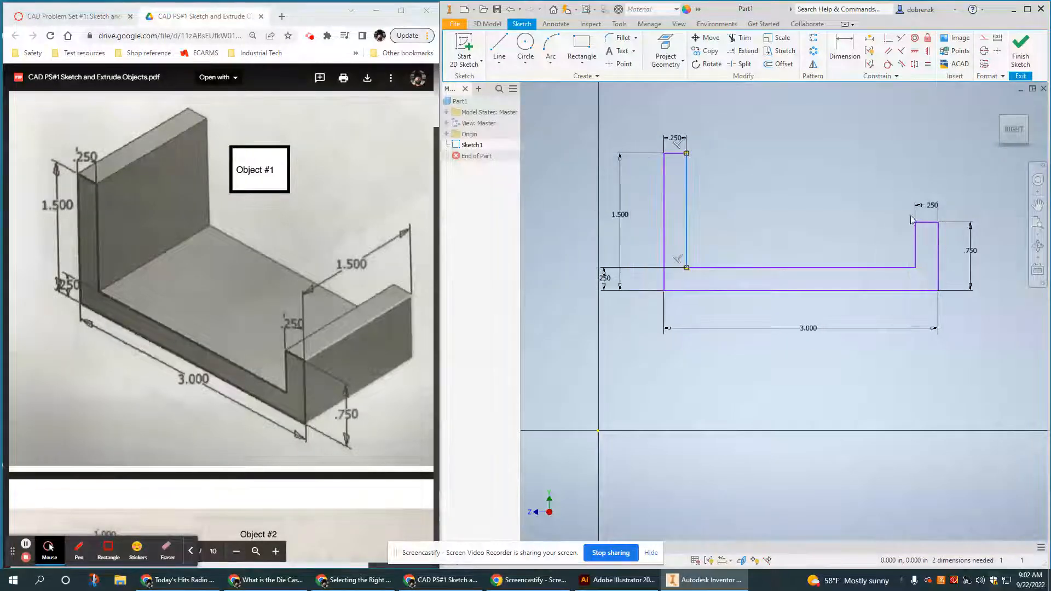
pyautogui.moveTo(940, 228); pyautogui.dragTo(919, 200)
pyautogui.moveTo(665, 286)
pyautogui.mouseDown()
pyautogui.moveTo(739, 328)
pyautogui.moveTo(794, 324)
pyautogui.moveTo(706, 235)
pyautogui.moveTo(629, 285)
pyautogui.moveTo(653, 282)
pyautogui.moveTo(637, 322)
pyautogui.moveTo(639, 400)
pyautogui.moveTo(673, 416)
pyautogui.moveTo(636, 355)
pyautogui.moveTo(646, 350)
pyautogui.moveTo(630, 274)
pyautogui.moveTo(703, 372)
pyautogui.moveTo(671, 304)
pyautogui.moveTo(670, 266)
pyautogui.moveTo(683, 261)
pyautogui.mouseUp()
pyautogui.moveTo(662, 358)
pyautogui.mouseDown(button='middle')
pyautogui.moveTo(707, 329)
pyautogui.moveTo(688, 370)
pyautogui.mouseUp(button='middle')
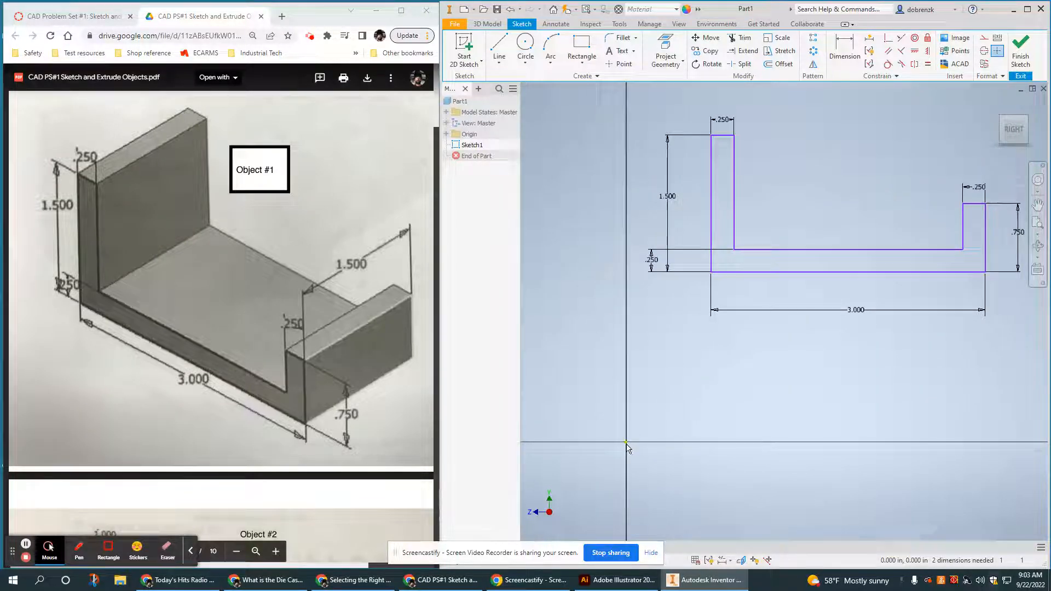
pyautogui.moveTo(710, 272)
pyautogui.mouseDown()
pyautogui.moveTo(695, 350)
pyautogui.moveTo(626, 442)
pyautogui.mouseUp()
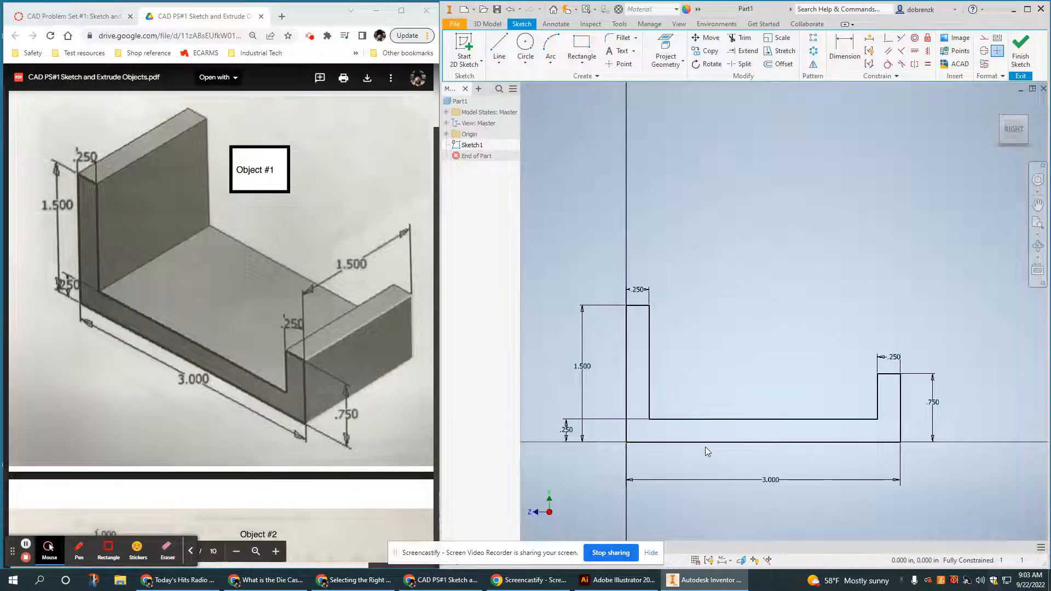
pyautogui.hotkey('ctrl', 'z')
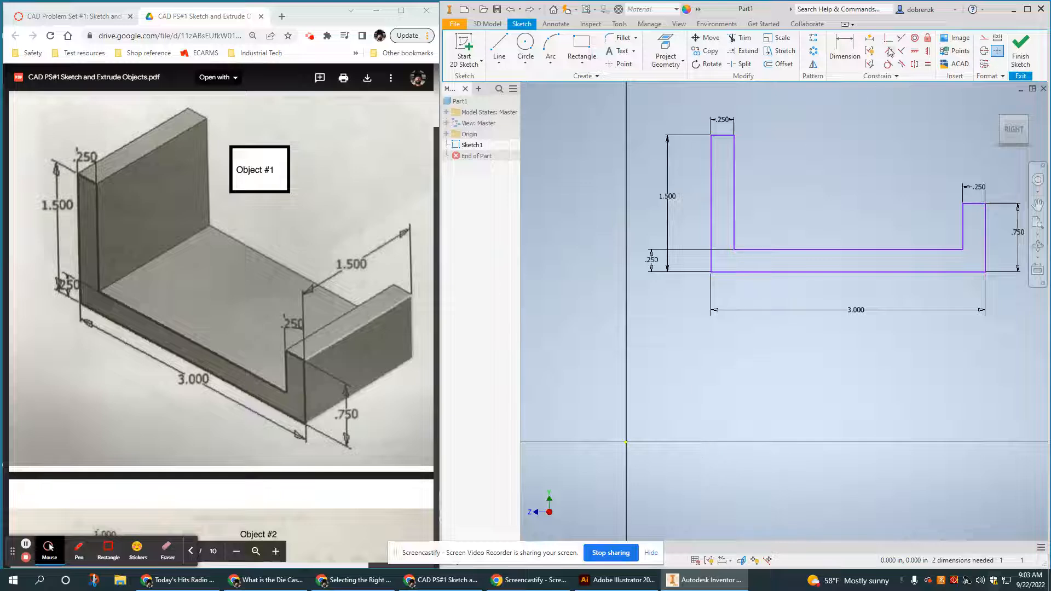
# - Apply a coincident constraint between the profile's lower-left corner and the sketch origin
pyautogui.click(864, 51)
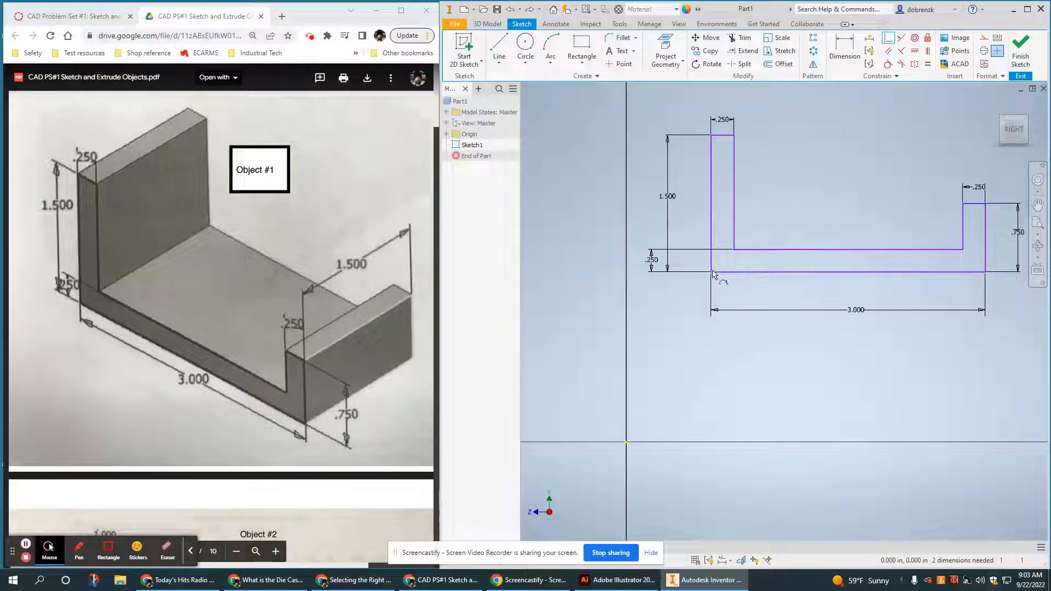
pyautogui.click(626, 443)
pyautogui.moveTo(727, 479); pyautogui.dragTo(725, 387, button='middle')
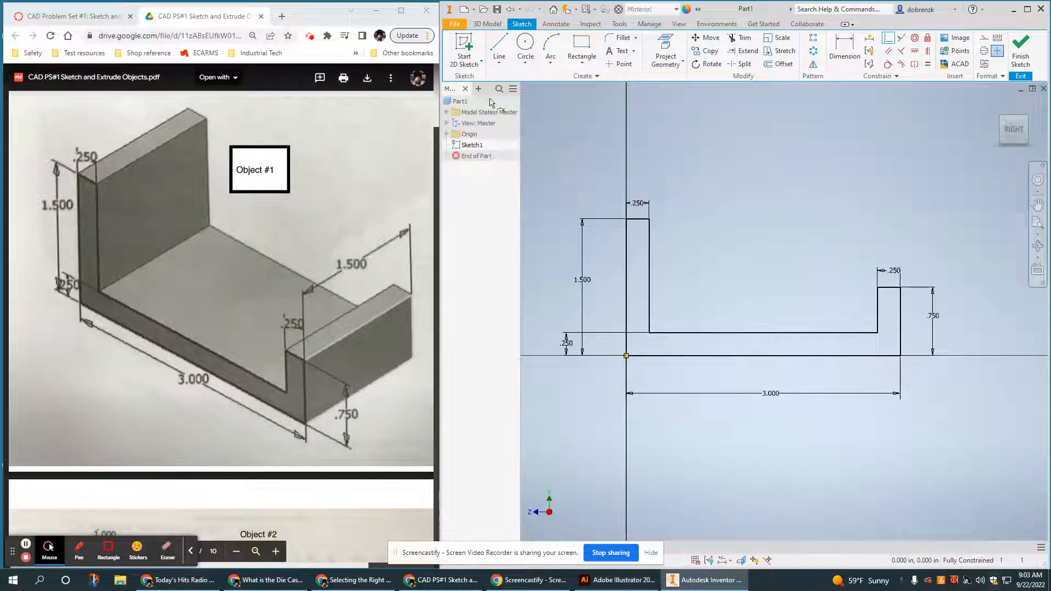
# - Extrude the U-shaped profile 1.5 in with the direction flipped to the other side of the sketch plane
pyautogui.click(499, 25)
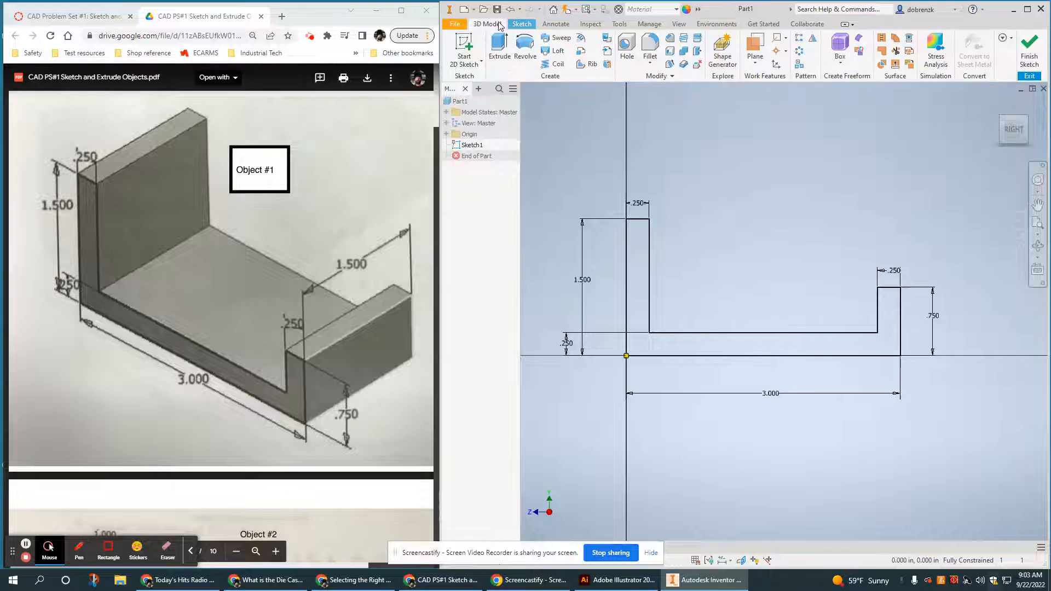
pyautogui.click(498, 47)
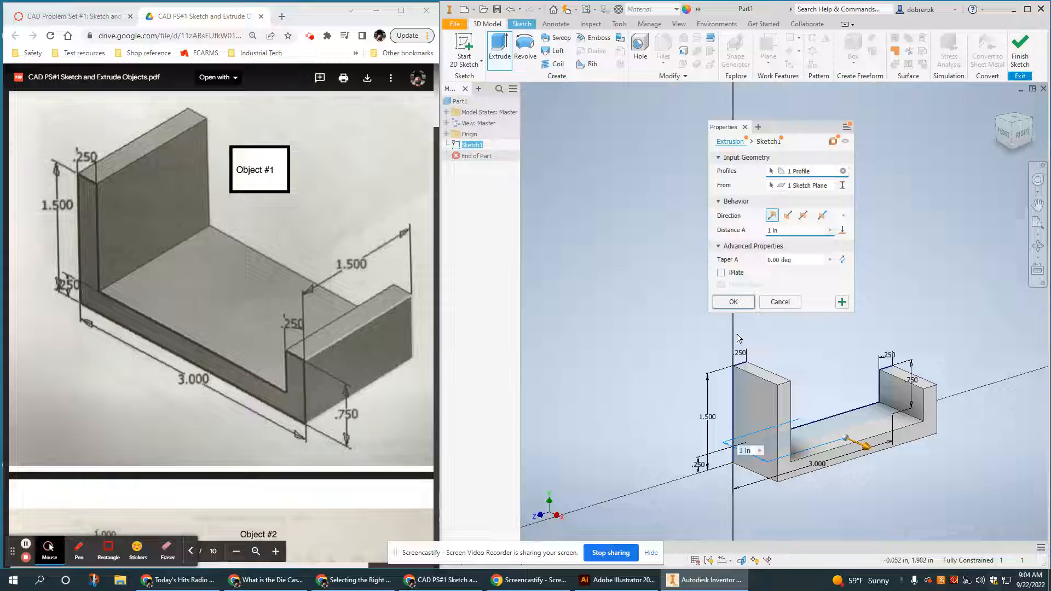
pyautogui.click(353, 255)
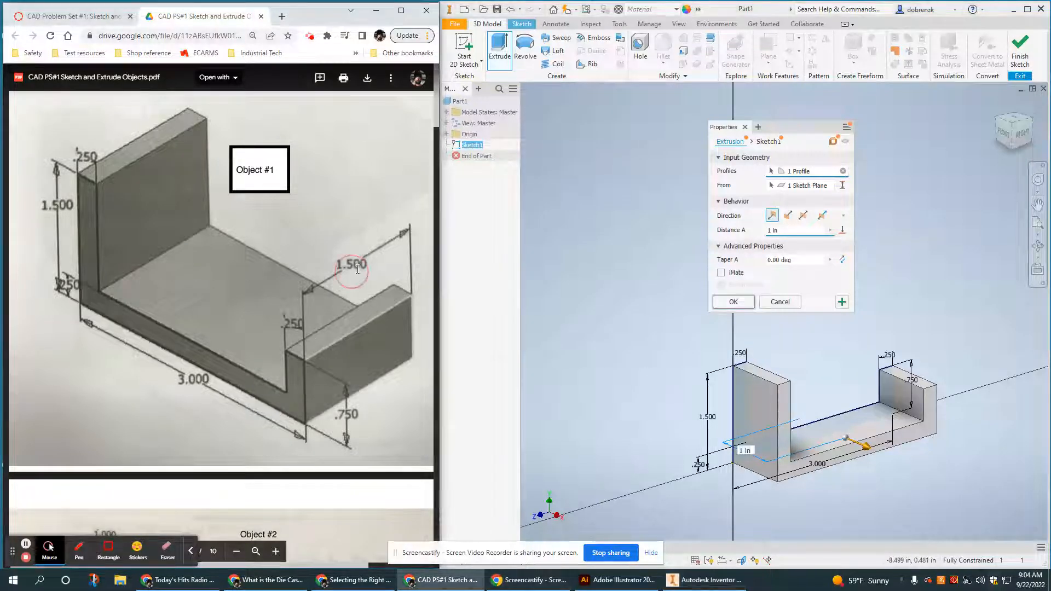
pyautogui.click(582, 229)
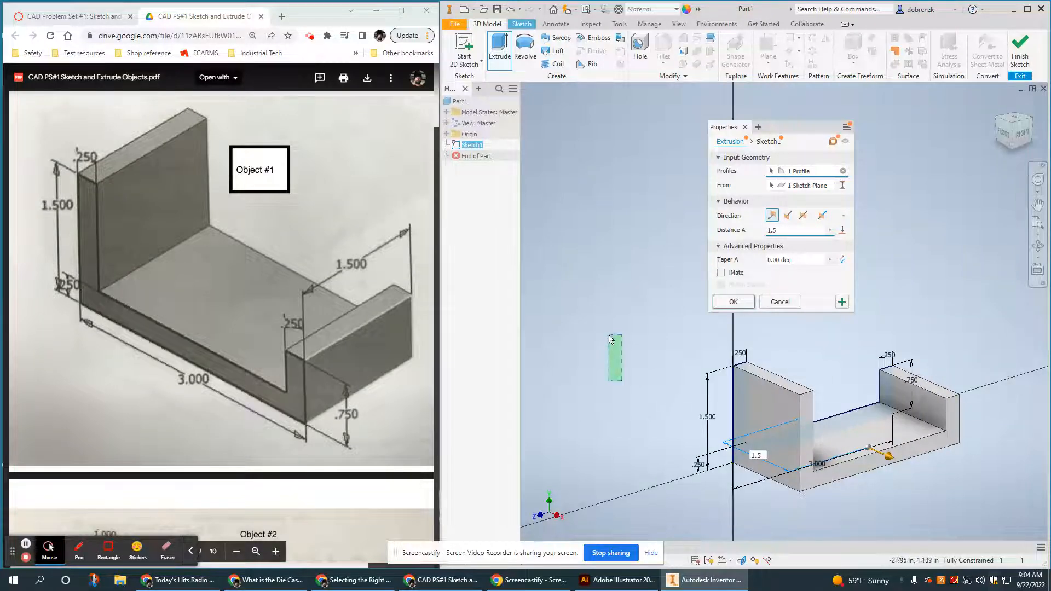
pyautogui.click(299, 345)
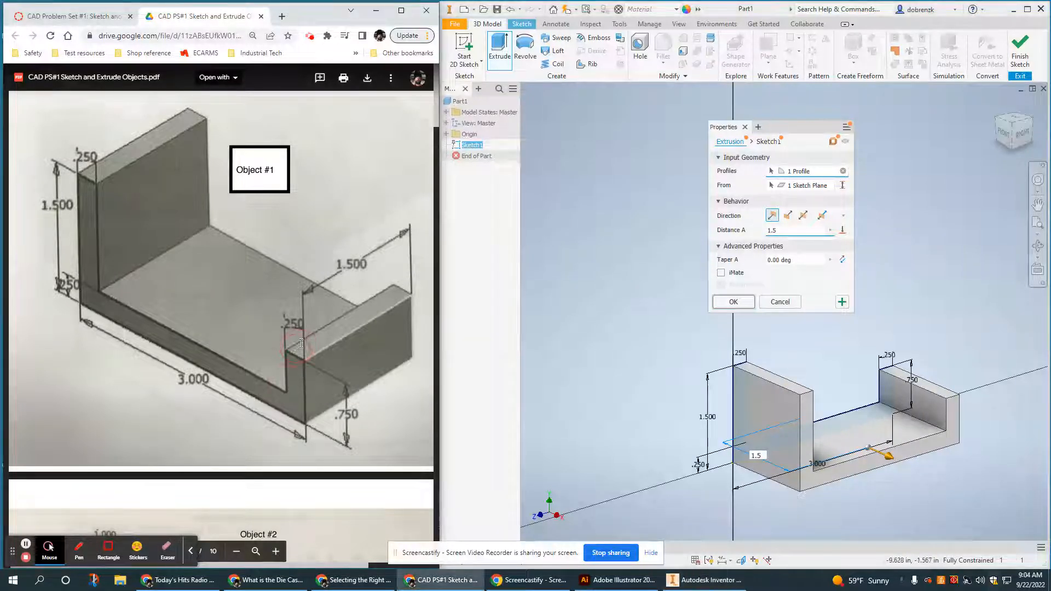
pyautogui.moveTo(292, 316); pyautogui.dragTo(745, 345)
pyautogui.click(877, 356)
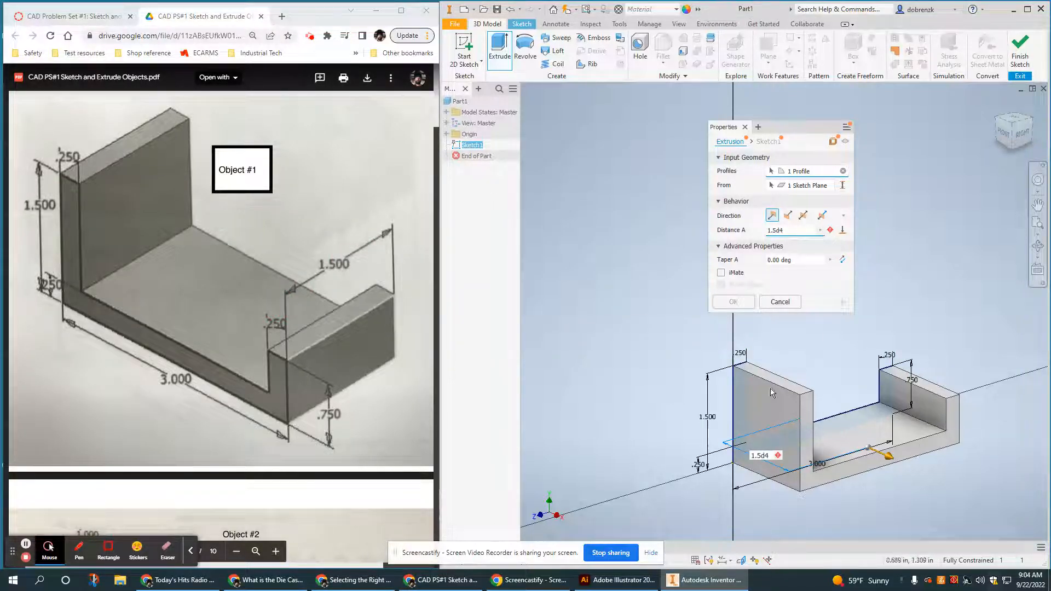
pyautogui.click(787, 215)
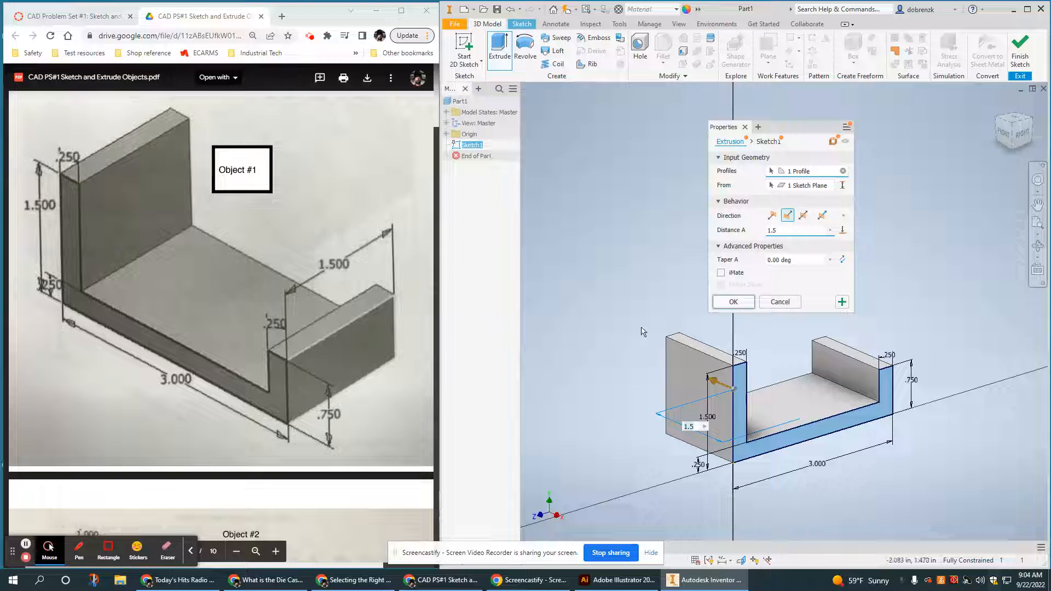
pyautogui.click(733, 301)
pyautogui.moveTo(757, 387); pyautogui.dragTo(716, 346, button='middle')
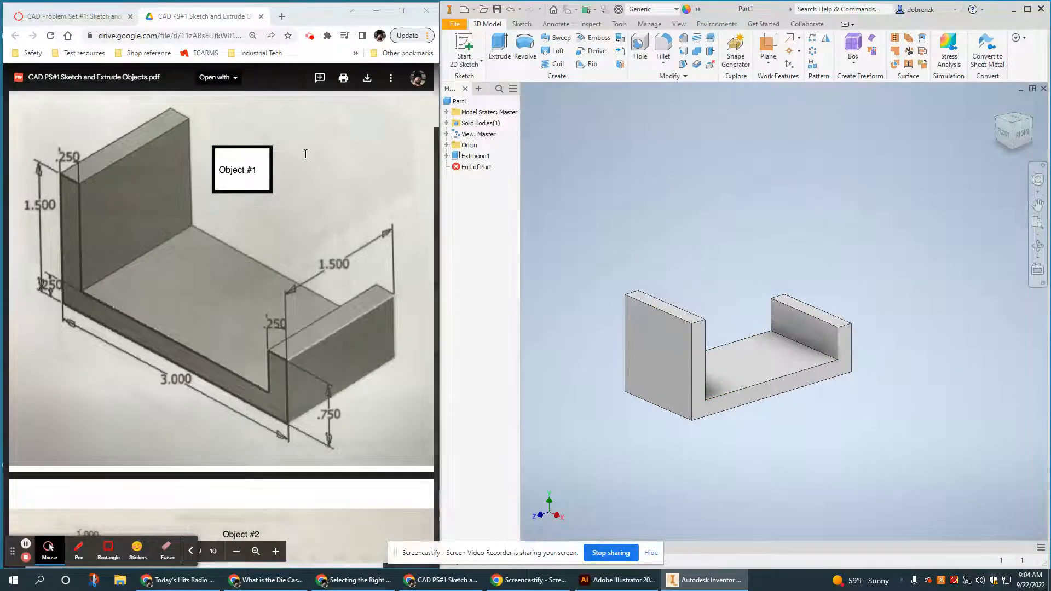
# - Turn the part to the isometric view of its top, right and back faces to match the Object #1 drawing
pyautogui.click(284, 282)
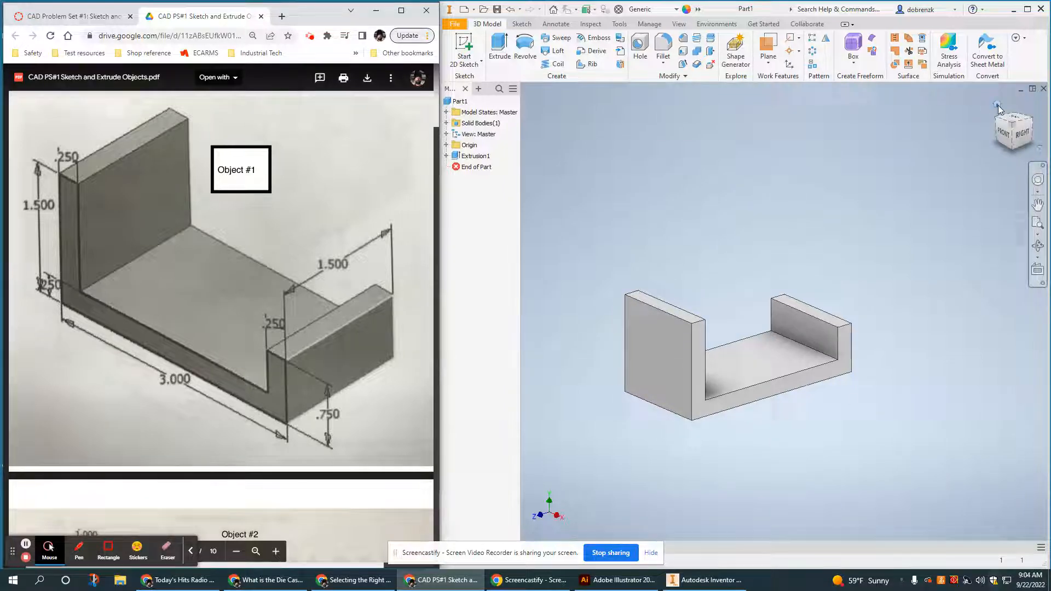
pyautogui.click(997, 104)
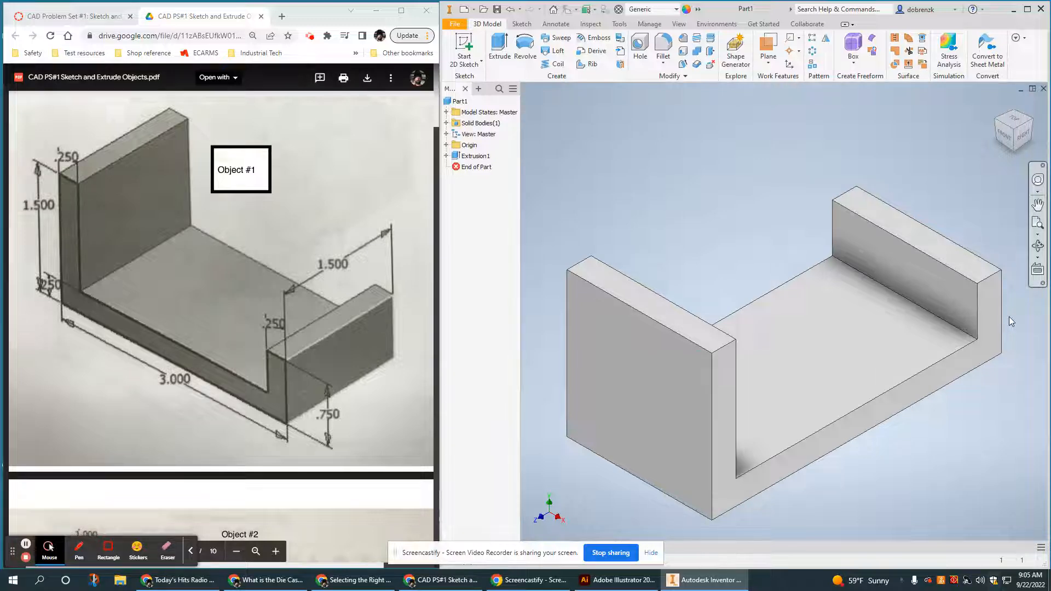
pyautogui.moveTo(690, 259); pyautogui.dragTo(705, 223, button='middle')
pyautogui.moveTo(764, 258)
pyautogui.mouseDown(button='middle')
pyautogui.moveTo(749, 263)
pyautogui.moveTo(746, 252)
pyautogui.mouseUp(button='middle')
pyautogui.moveTo(892, 377); pyautogui.dragTo(914, 400, button='middle')
pyautogui.keyDown('shift'); pyautogui.moveTo(700, 172); pyautogui.dragTo(930, 350, button='middle'); pyautogui.keyUp('shift')
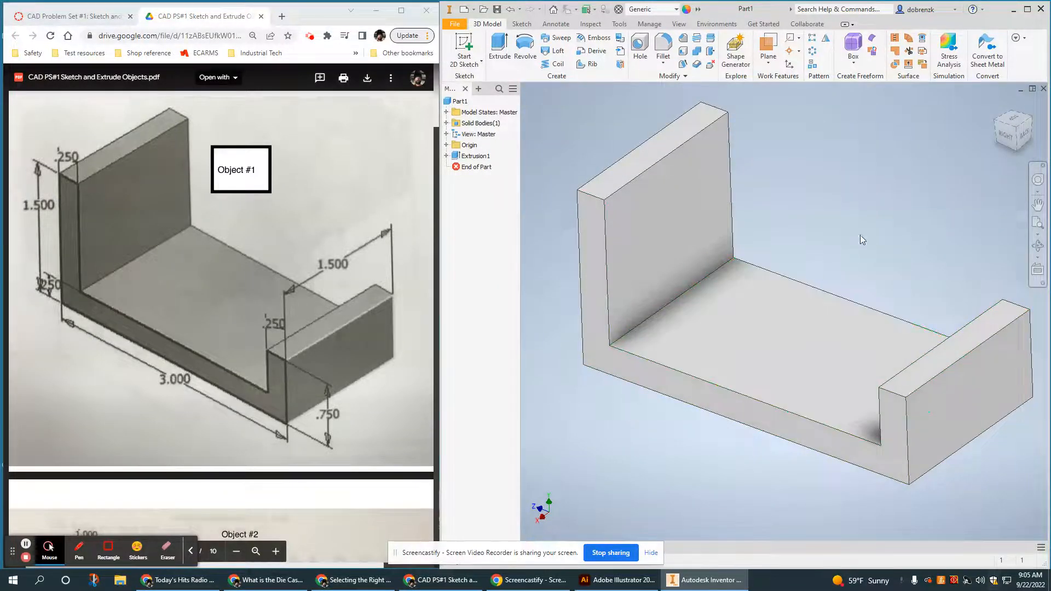
pyautogui.click(1016, 130)
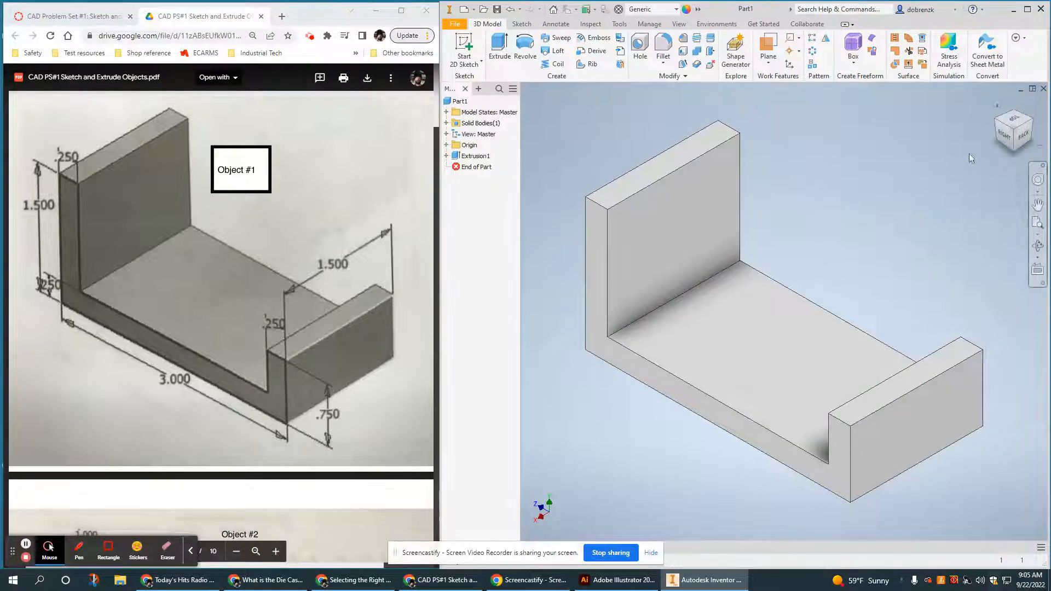
# - Set the current view as the home view with the Fit to View option and return to the home view
pyautogui.rightClick(1041, 149)
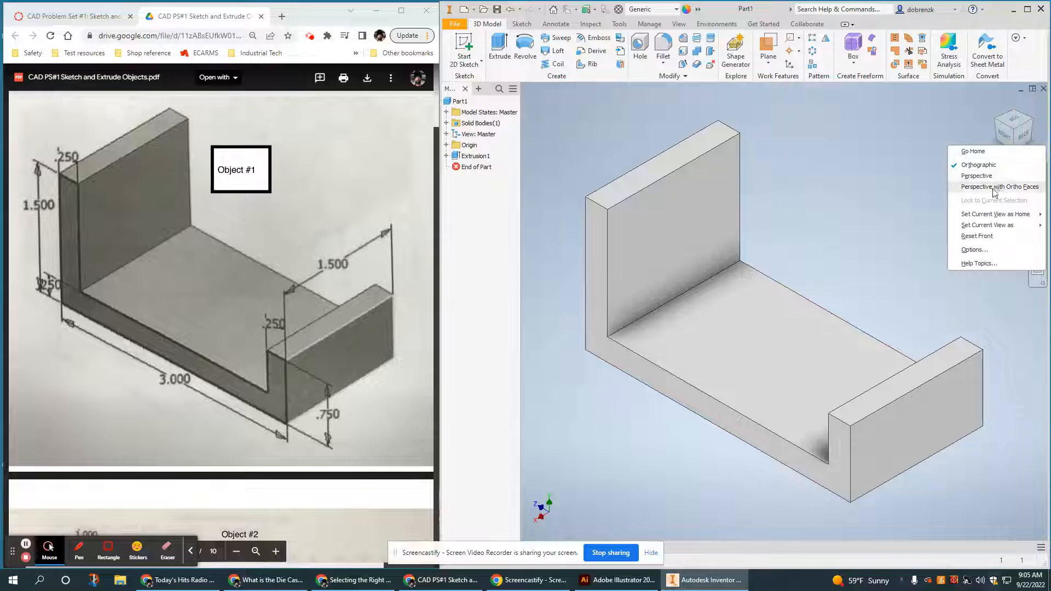
pyautogui.moveTo(997, 218)
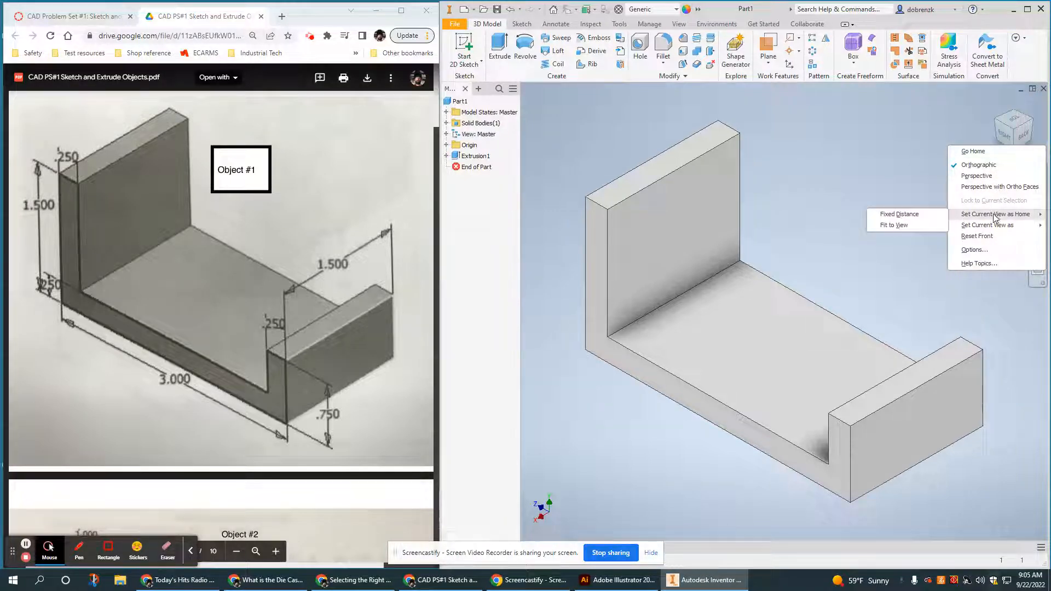
pyautogui.click(912, 224)
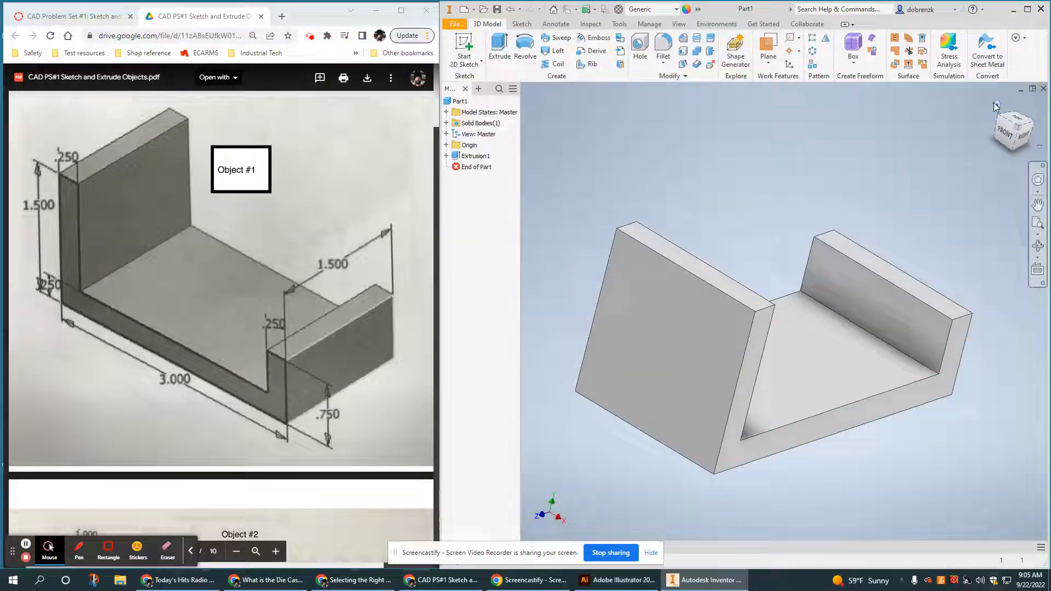
pyautogui.click(993, 107)
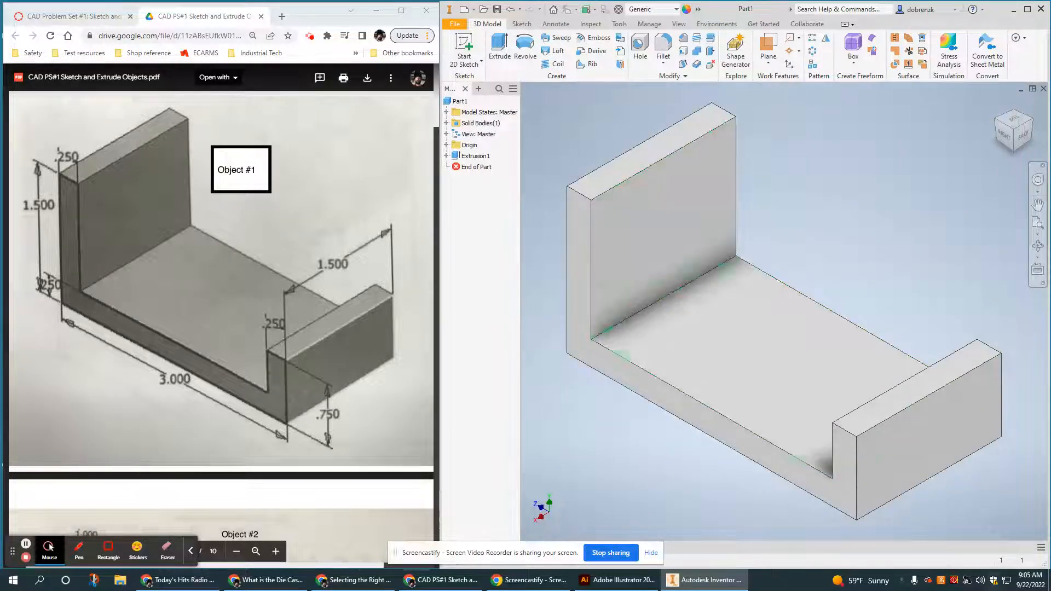